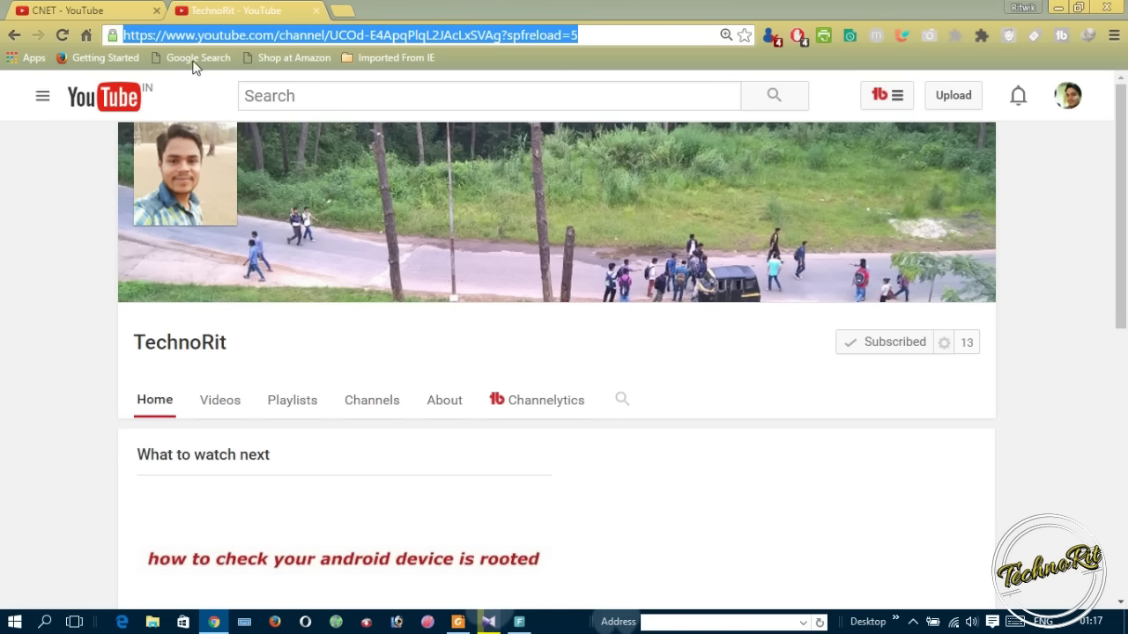
# Leave the browser and create a new desktop folder named 'TechnoRit'
pyautogui.click(70, 9)
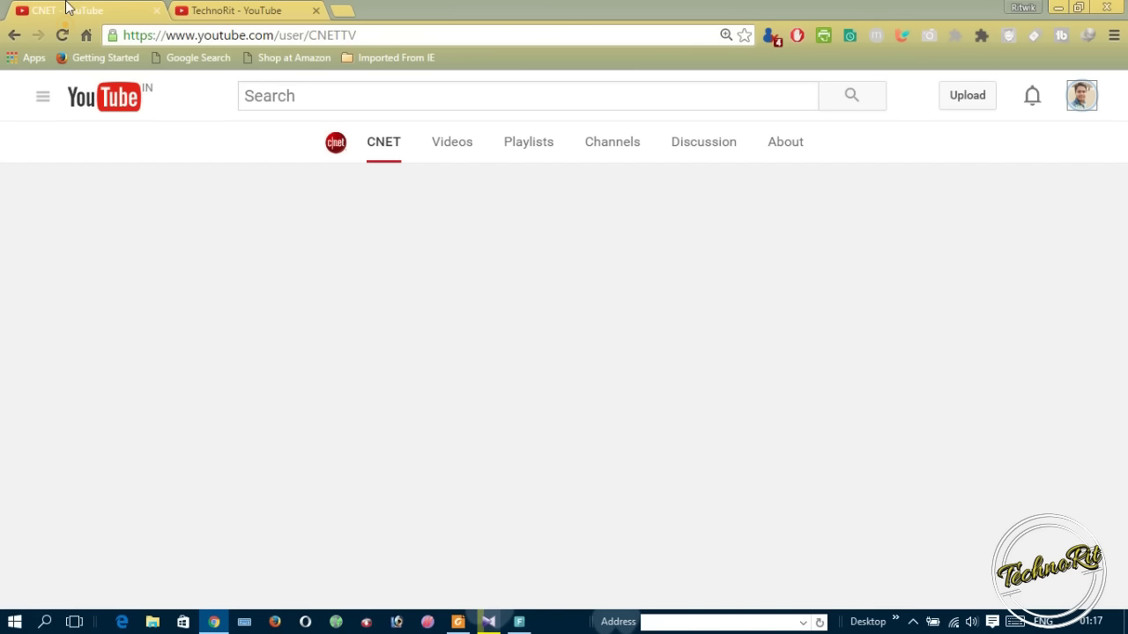
pyautogui.click(256, 8)
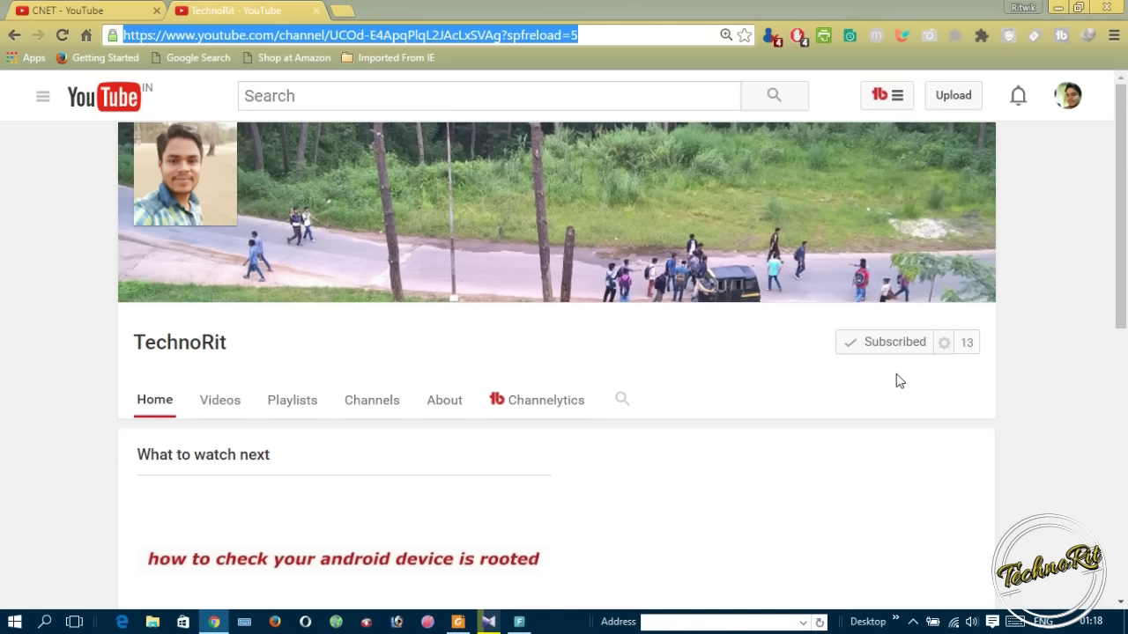
pyautogui.click(1057, 11)
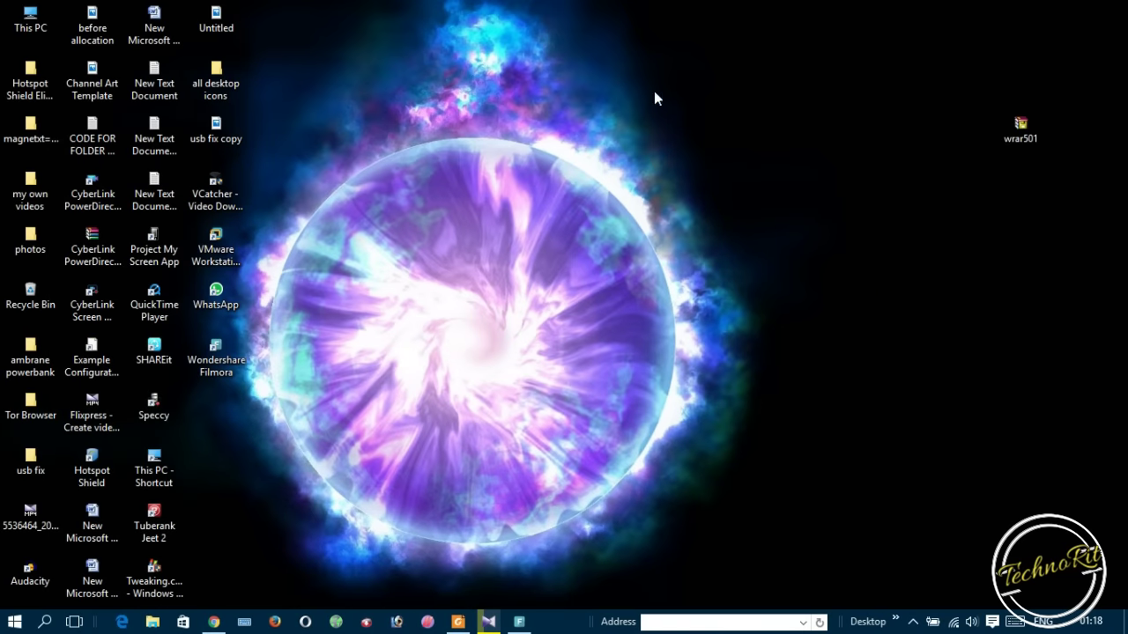
pyautogui.rightClick(717, 97)
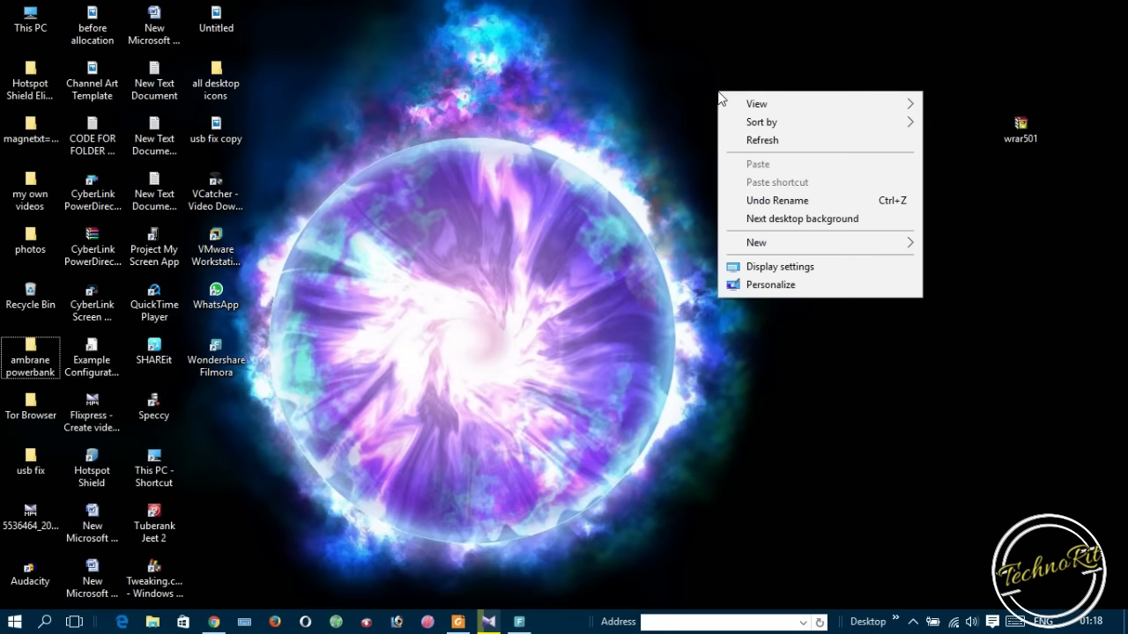
pyautogui.click(669, 111)
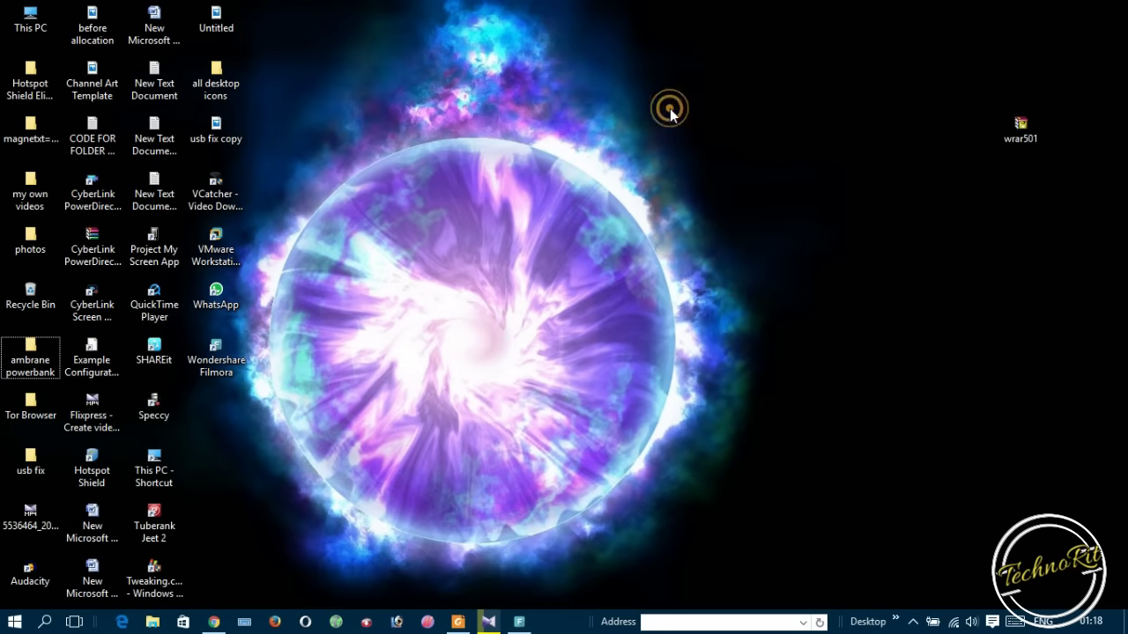
pyautogui.rightClick(741, 93)
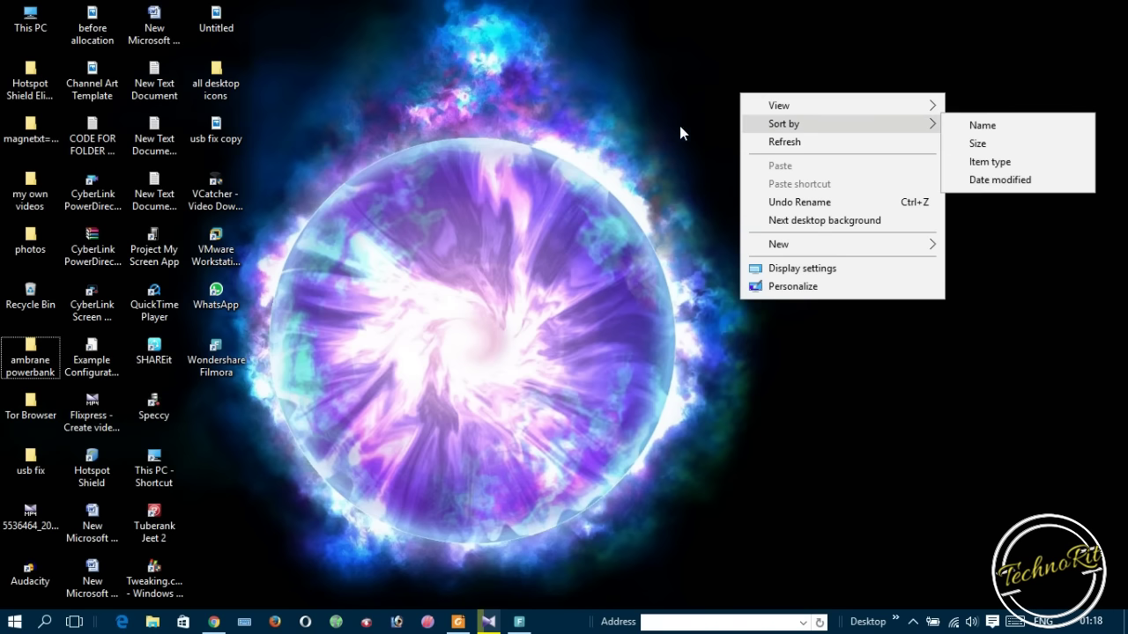
pyautogui.moveTo(779, 244)
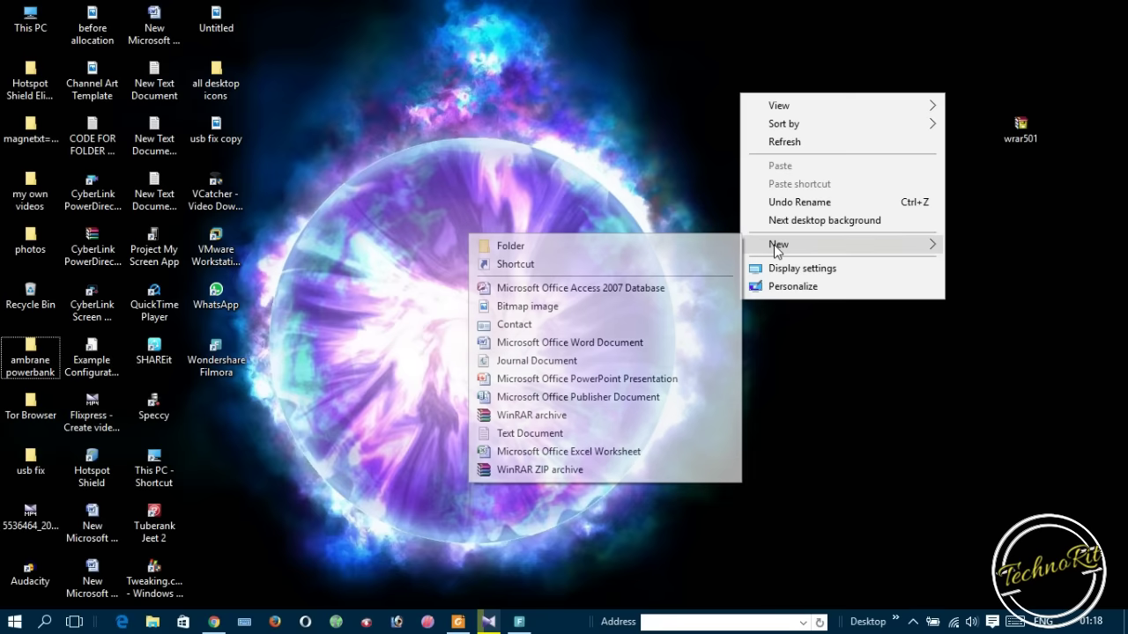
pyautogui.click(598, 249)
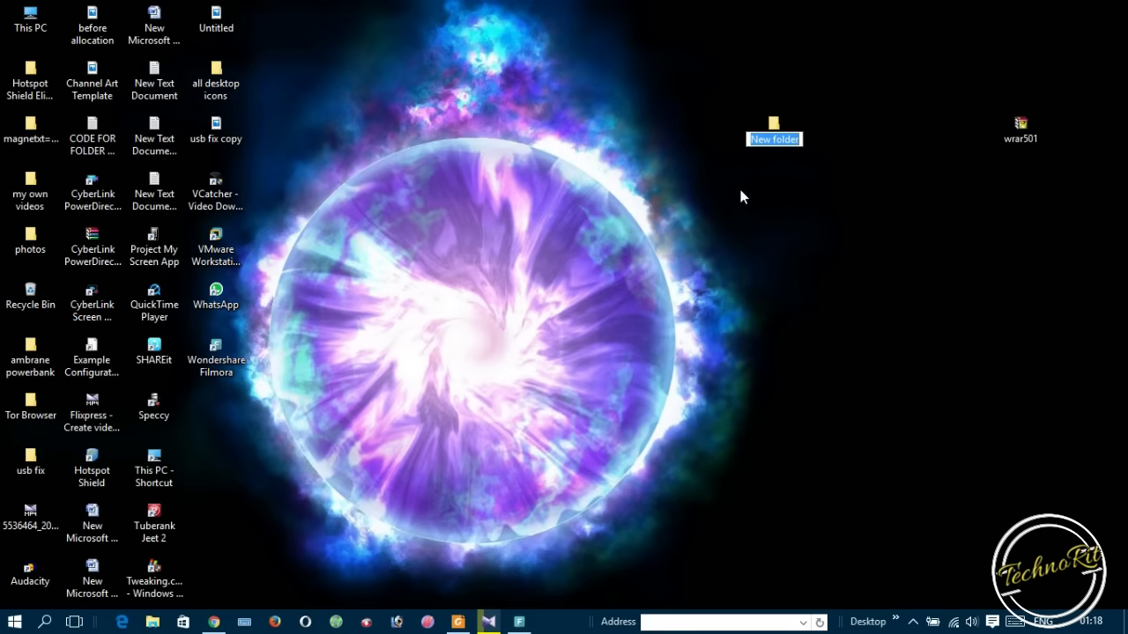
pyautogui.write('Te')
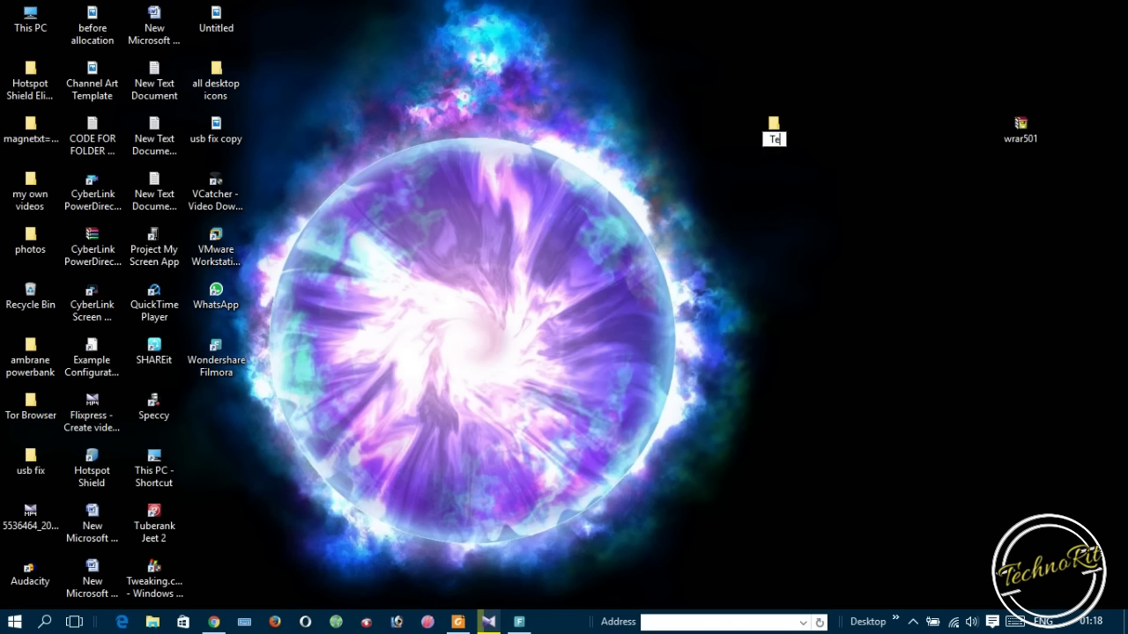
pyautogui.write('chno')
pyautogui.write('Ri')
pyautogui.write('t')
pyautogui.press('Return')
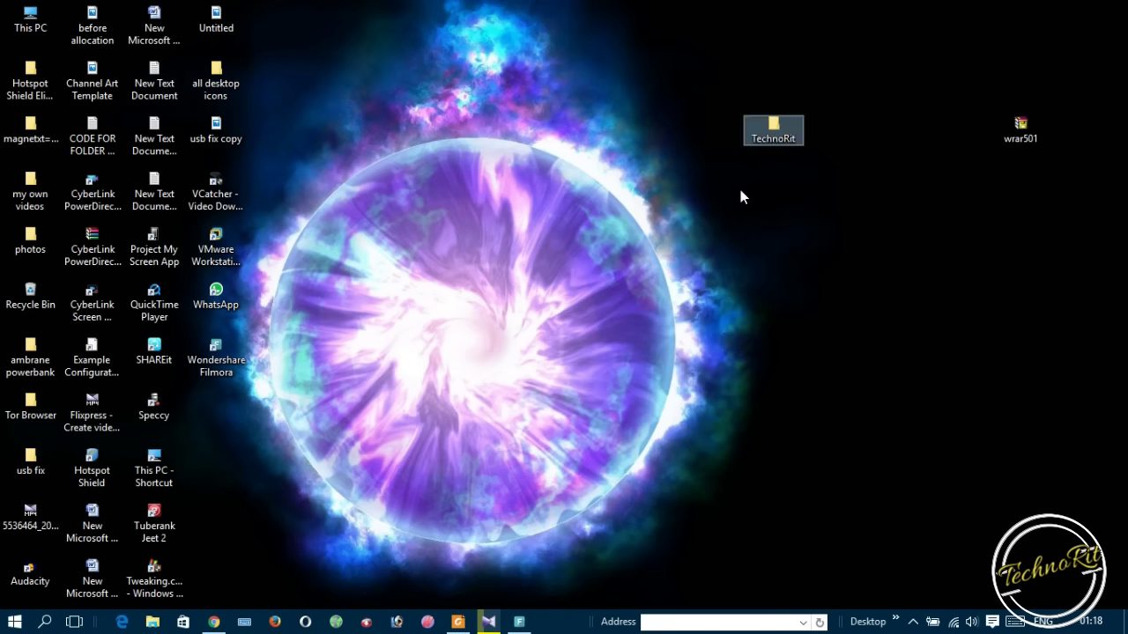
# Inside TechnoRit, create a blank 'New Text Document' and open it in Notepad
pyautogui.doubleClick(794, 128)
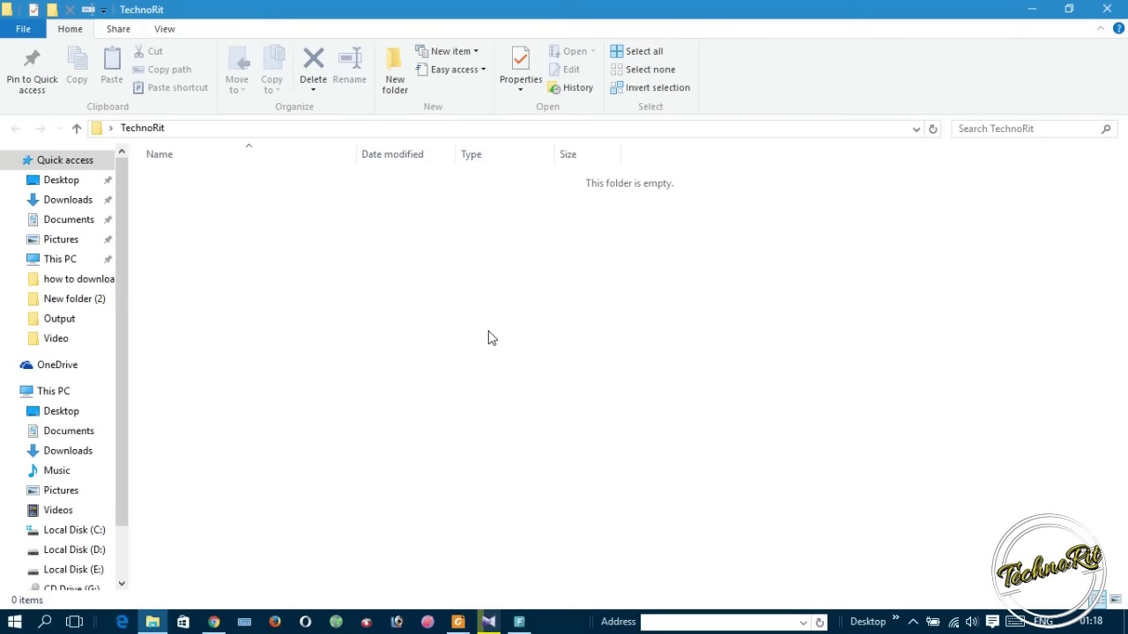
pyautogui.rightClick(488, 331)
pyautogui.moveTo(538, 530)
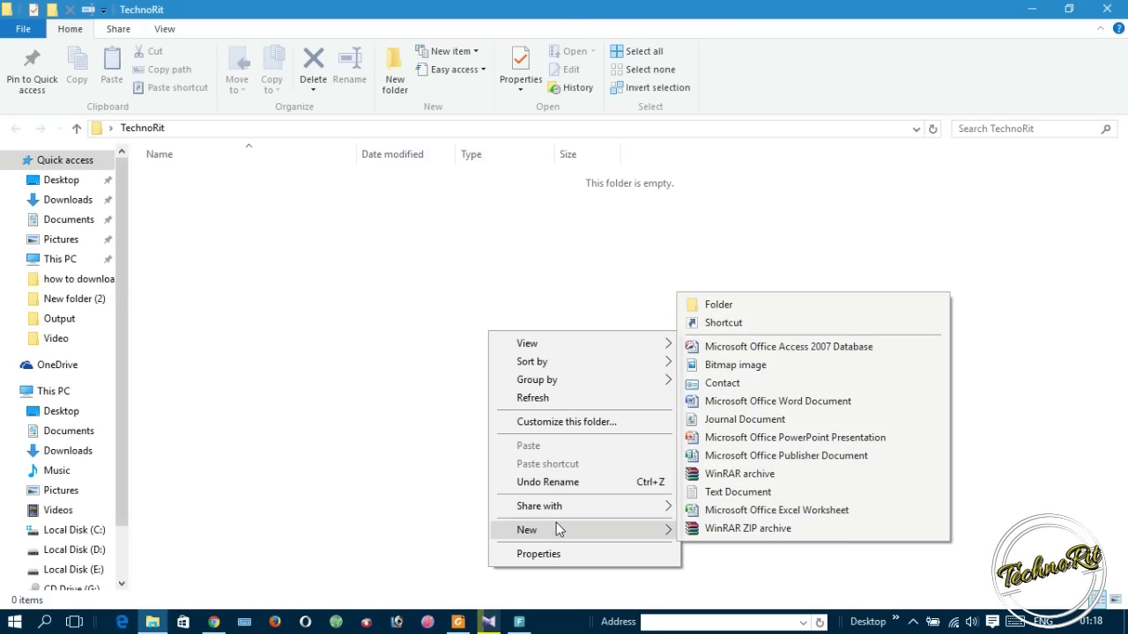
pyautogui.click(771, 491)
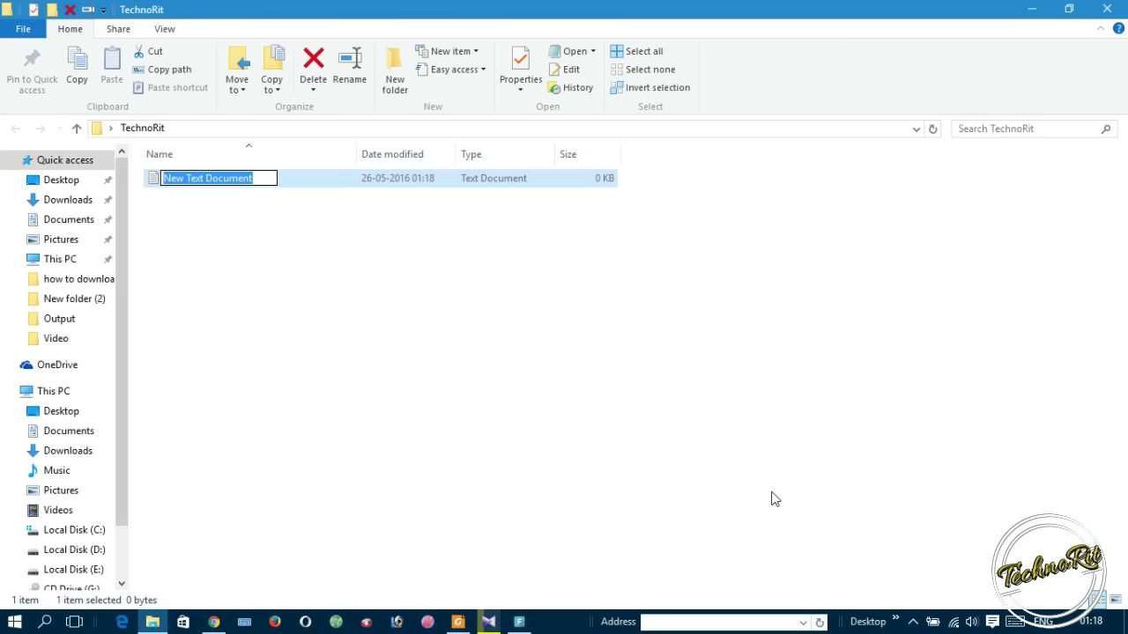
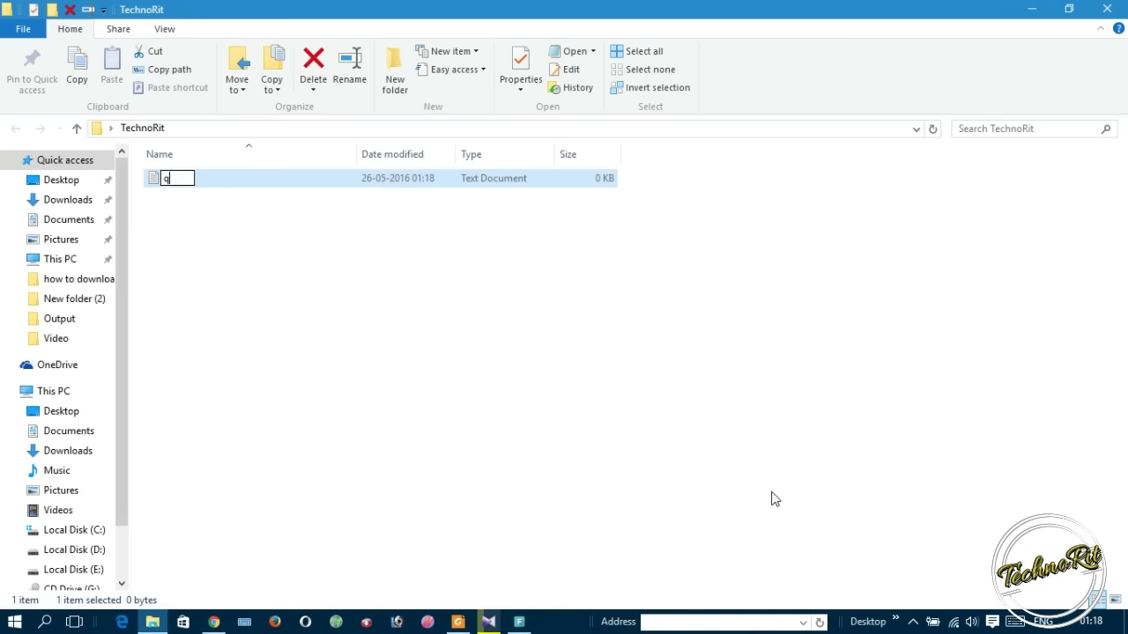
pyautogui.press('Escape')
pyautogui.press('Return')
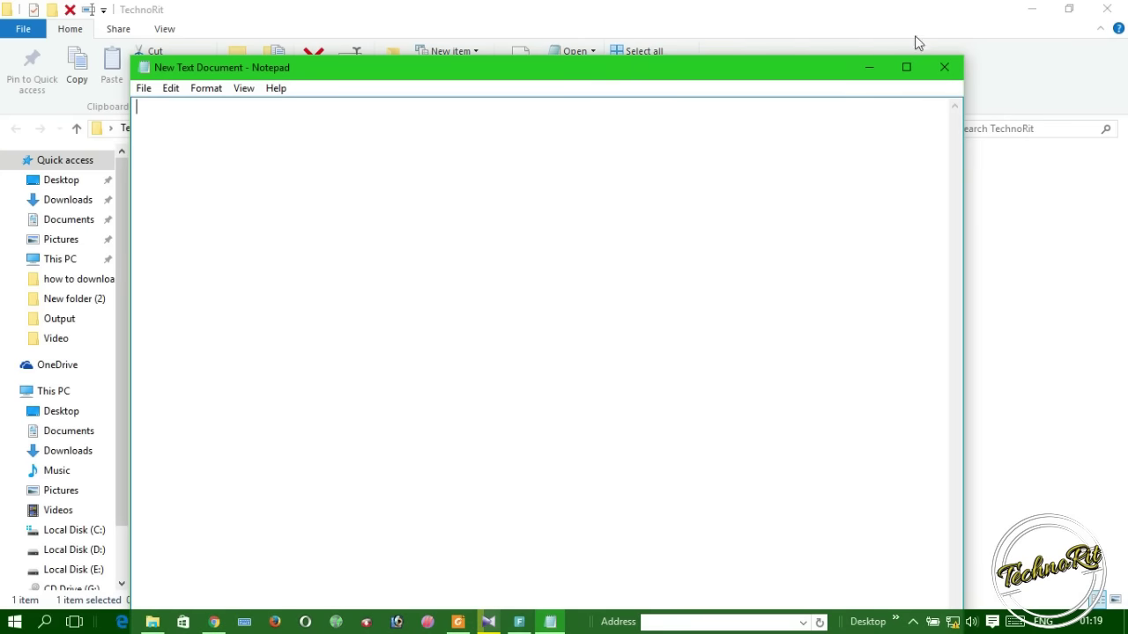
# Open the CODE FOR FOLDER LOCK file, select its entire script, then minimize it
pyautogui.click(1027, 9)
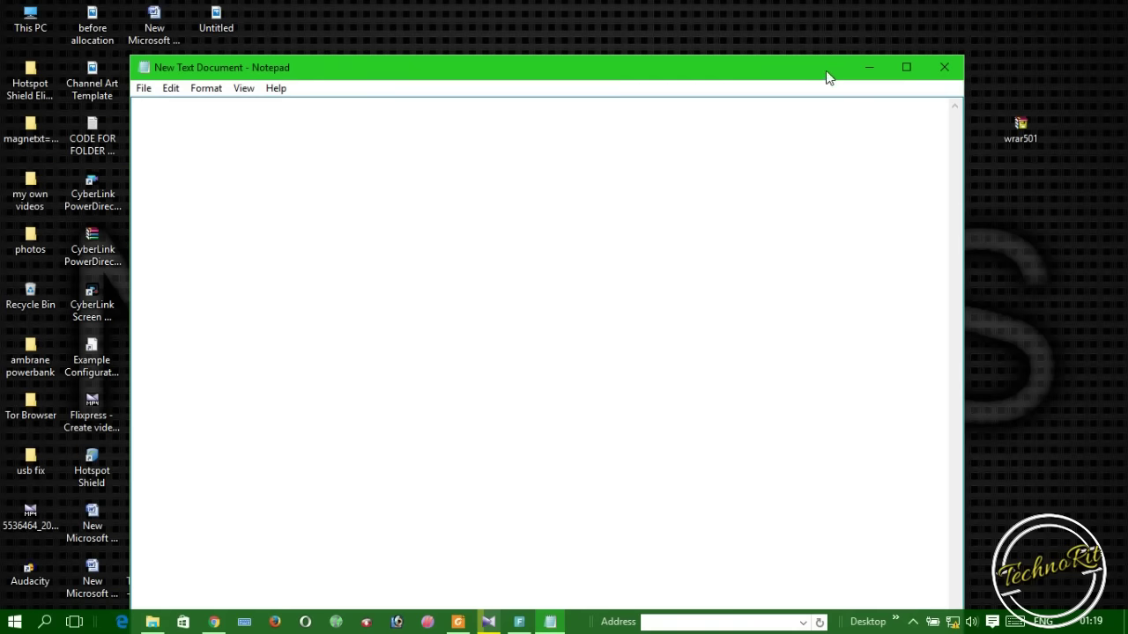
pyautogui.click(867, 69)
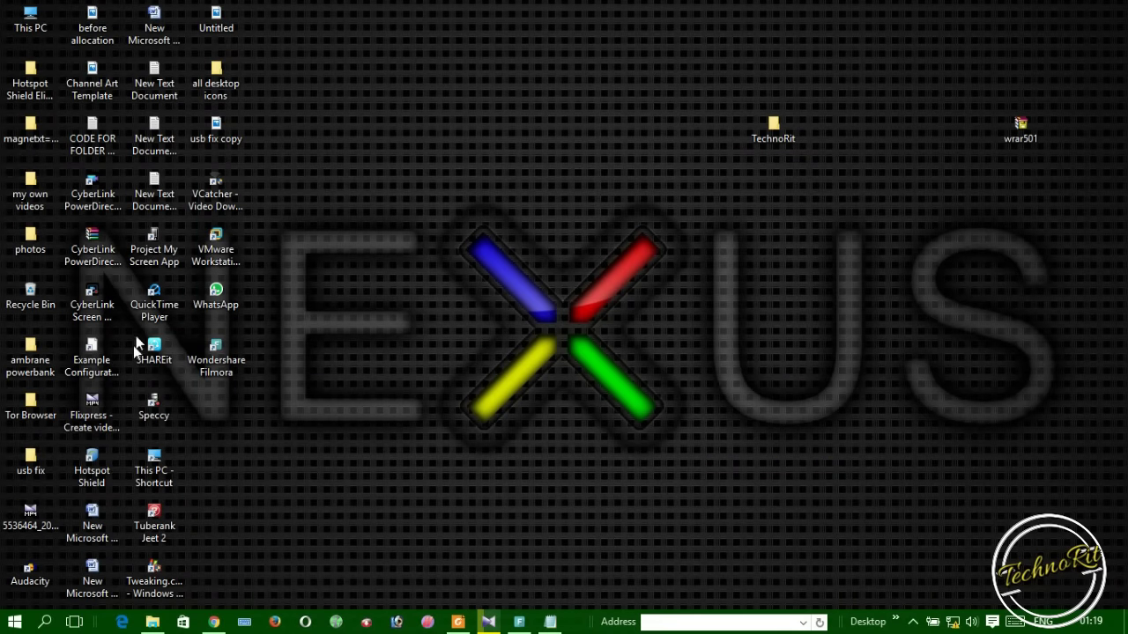
pyautogui.doubleClick(80, 141)
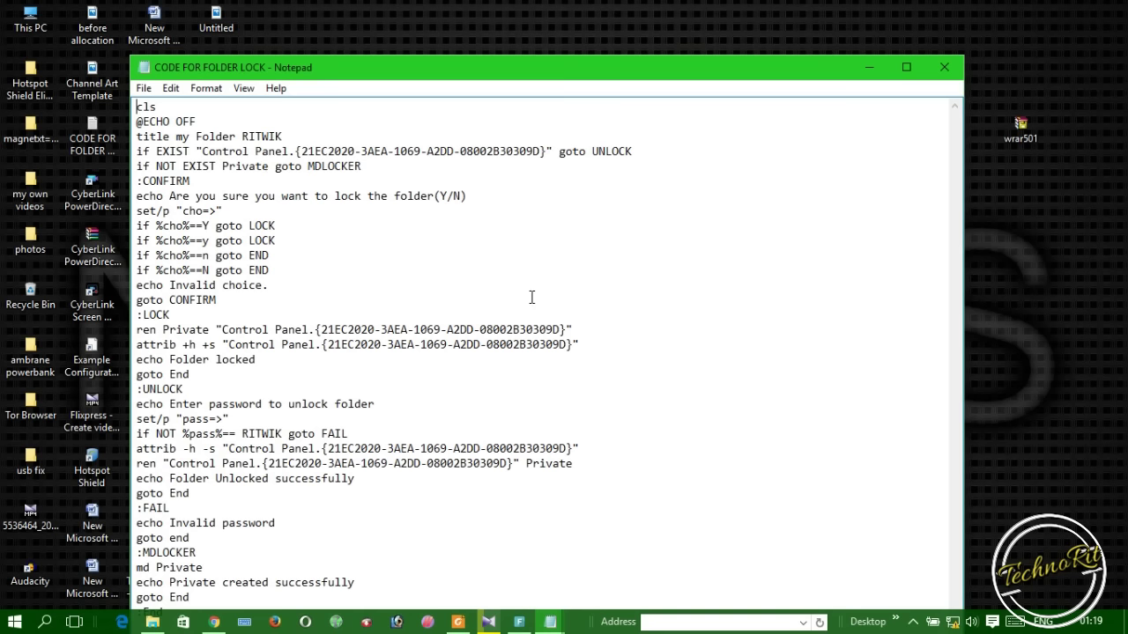
pyautogui.hotkey('ctrl', 'a')
pyautogui.hotkey('ctrl', 'c')
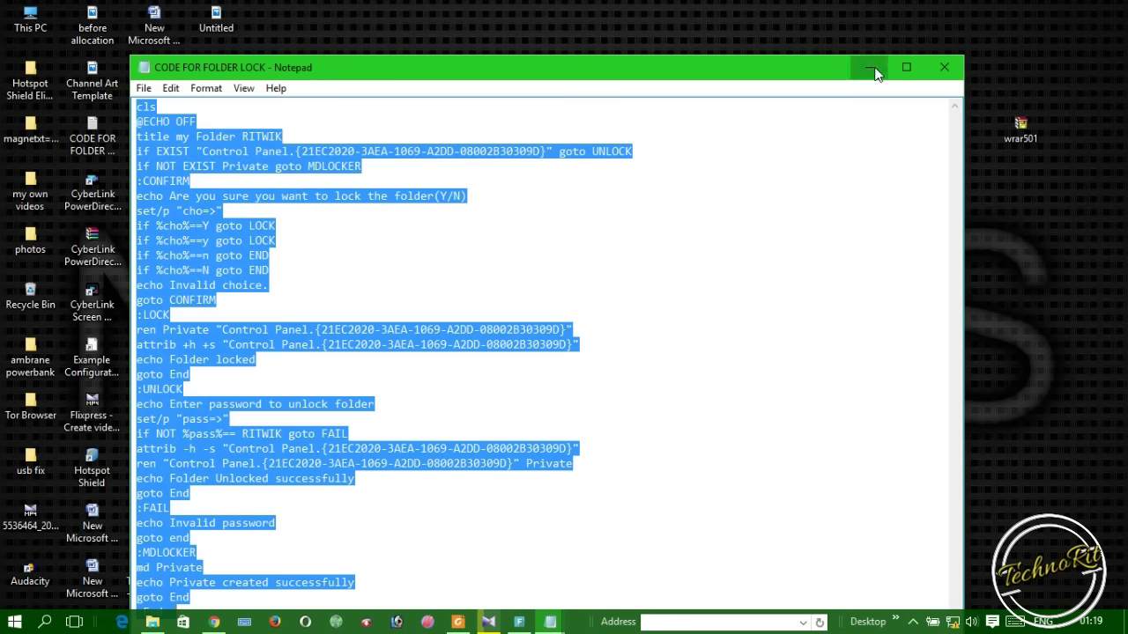
pyautogui.click(870, 69)
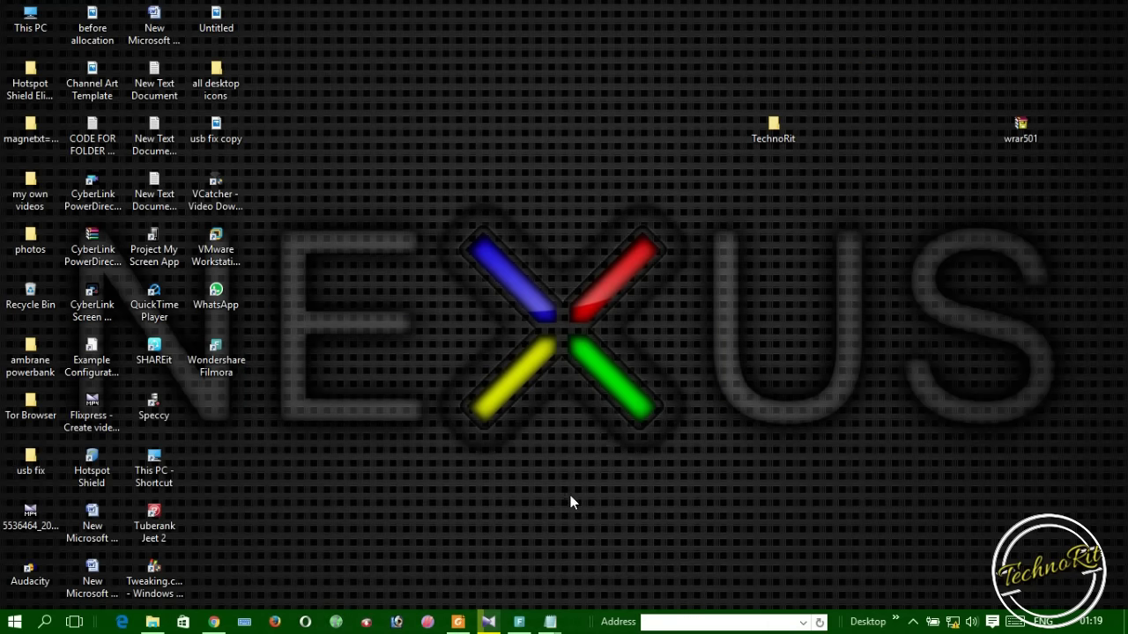
pyautogui.moveTo(549, 622)
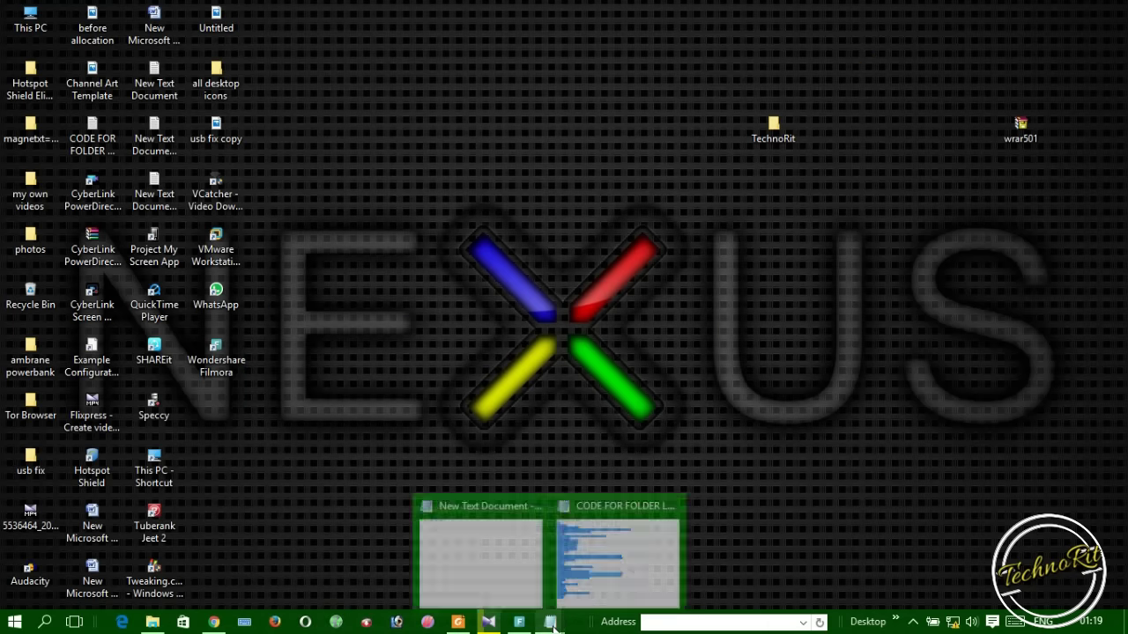
pyautogui.click(509, 575)
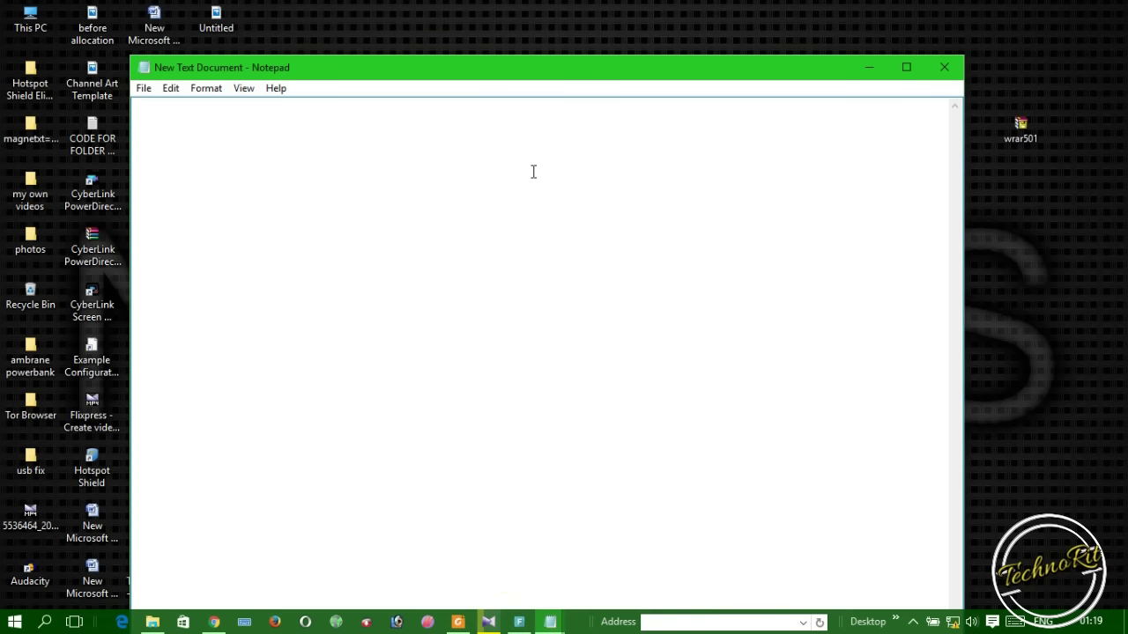
pyautogui.click(533, 172)
pyautogui.hotkey('ctrl', 'v')
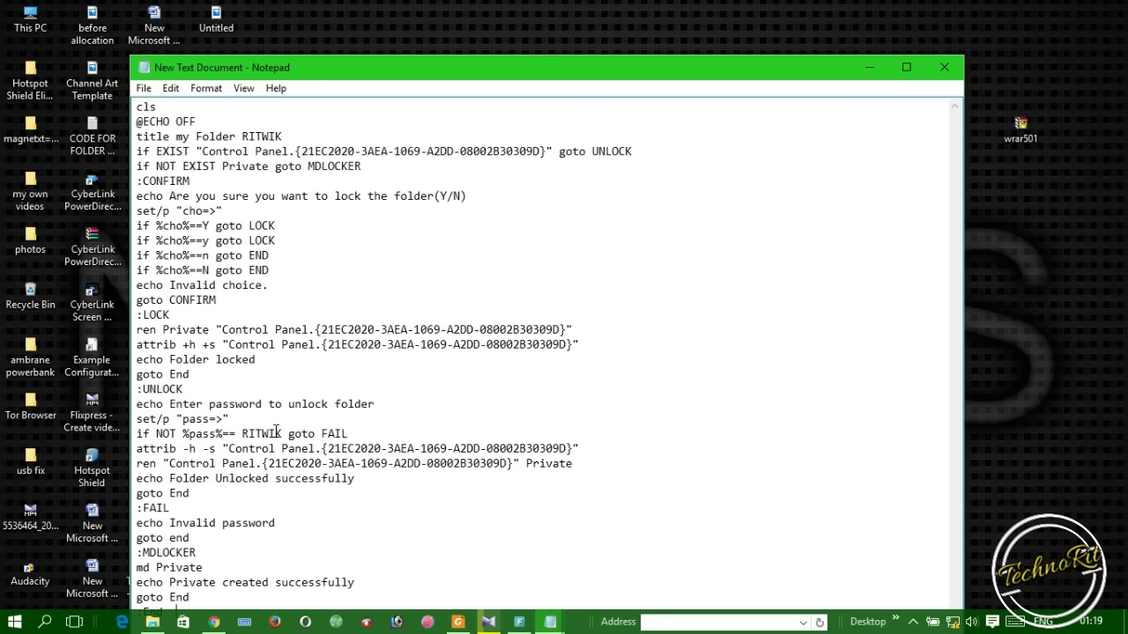
pyautogui.click(277, 432)
pyautogui.press('BackSpace')
pyautogui.press('BackSpace')
pyautogui.press('BackSpace')
pyautogui.press('BackSpace')
pyautogui.press('BackSpace')
pyautogui.press('BackSpace')
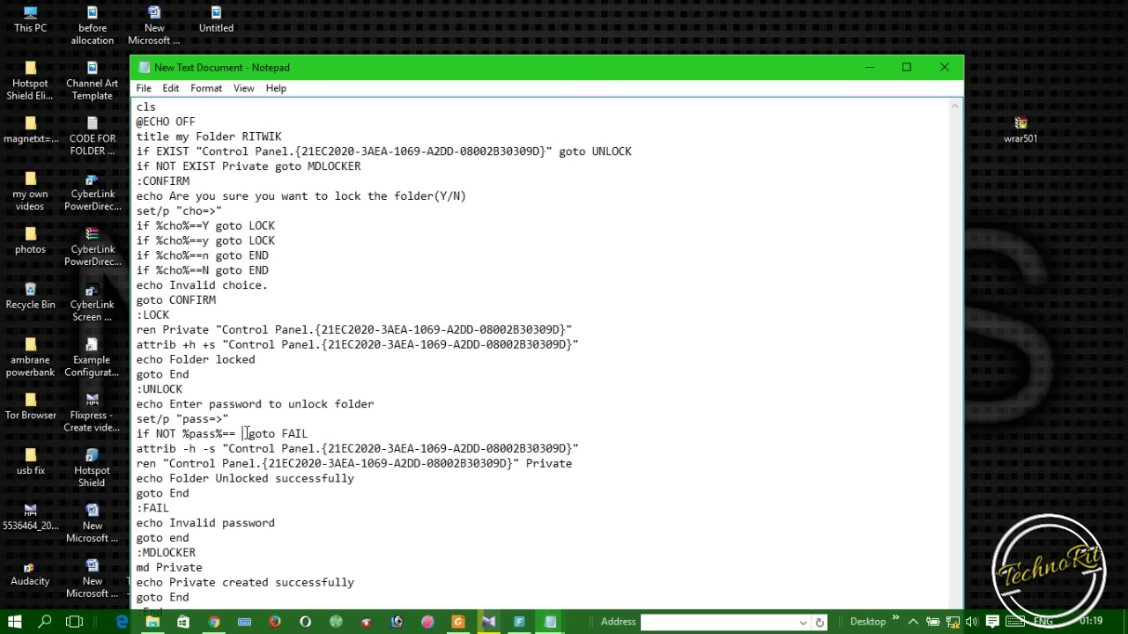
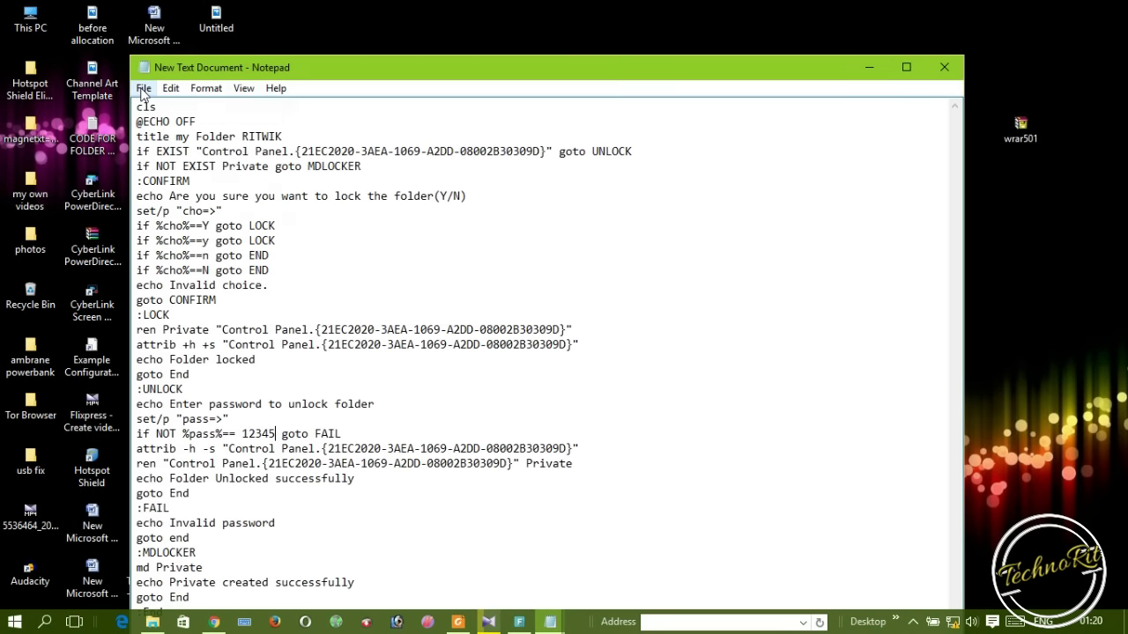
# Save the script as 'gsjhhgjd.bat' with Save as type set to All Files
pyautogui.click(143, 91)
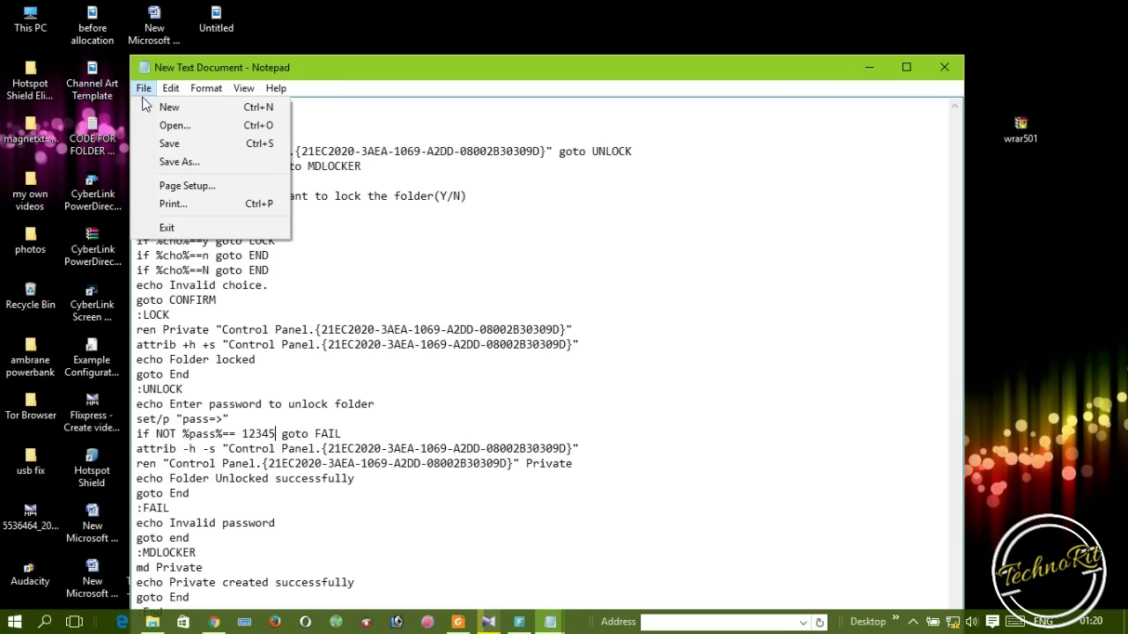
pyautogui.click(166, 164)
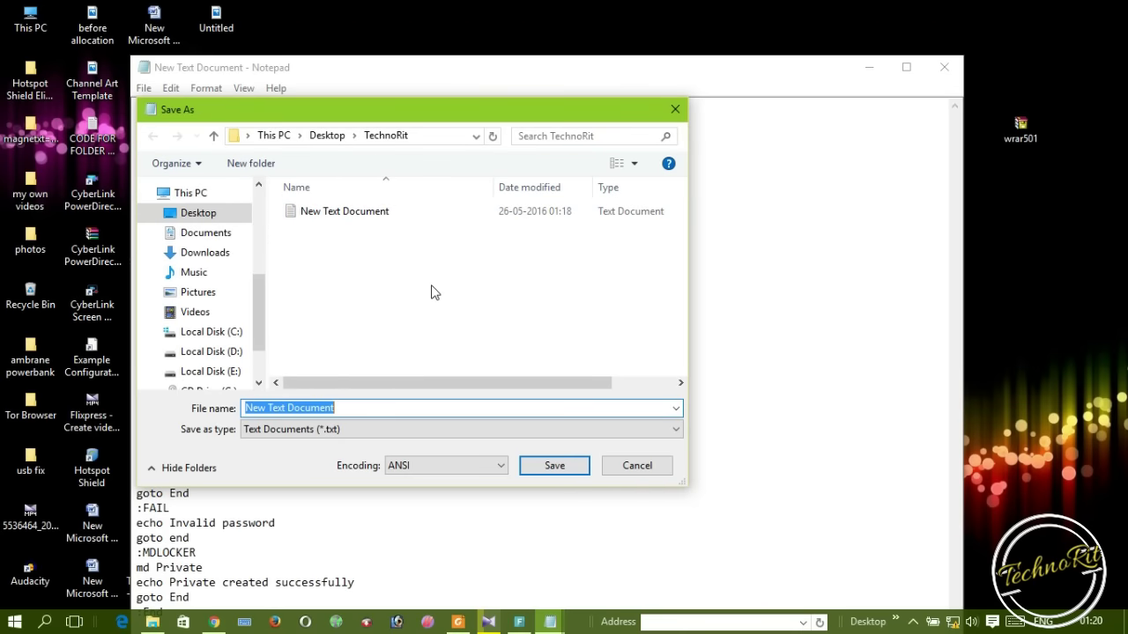
pyautogui.click(378, 408)
pyautogui.press('BackSpace')
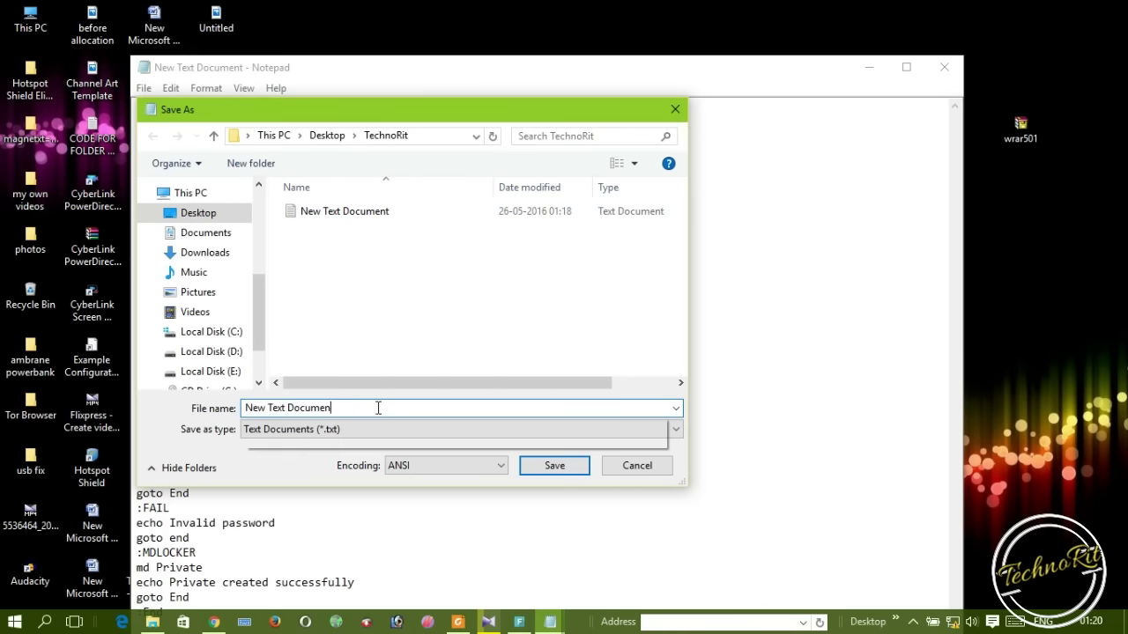
pyautogui.press('BackSpace')
pyautogui.press('BackSpace')
pyautogui.press('BackSpace')
pyautogui.press('BackSpace')
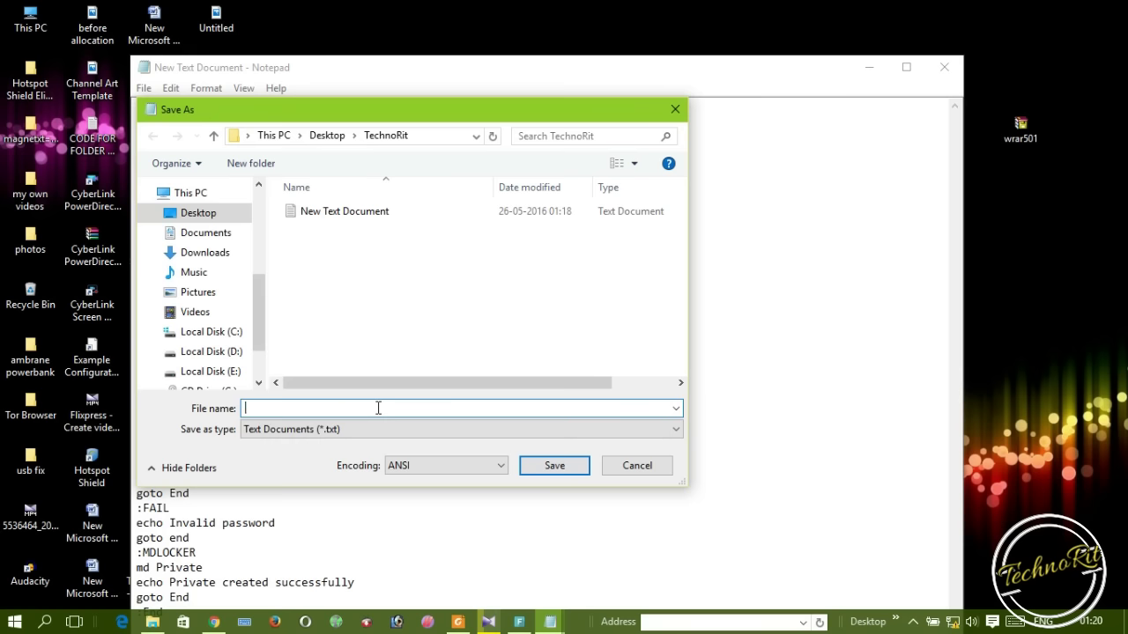
pyautogui.write('gsjh')
pyautogui.write('hgjd')
pyautogui.write('.ba')
pyautogui.write('t')
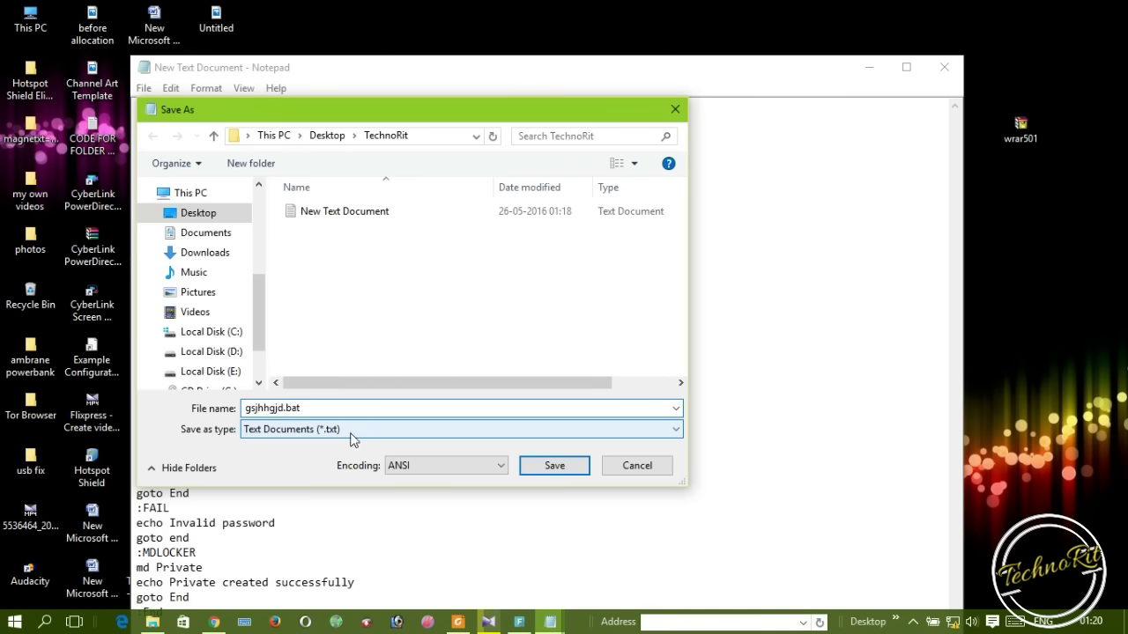
pyautogui.click(261, 441)
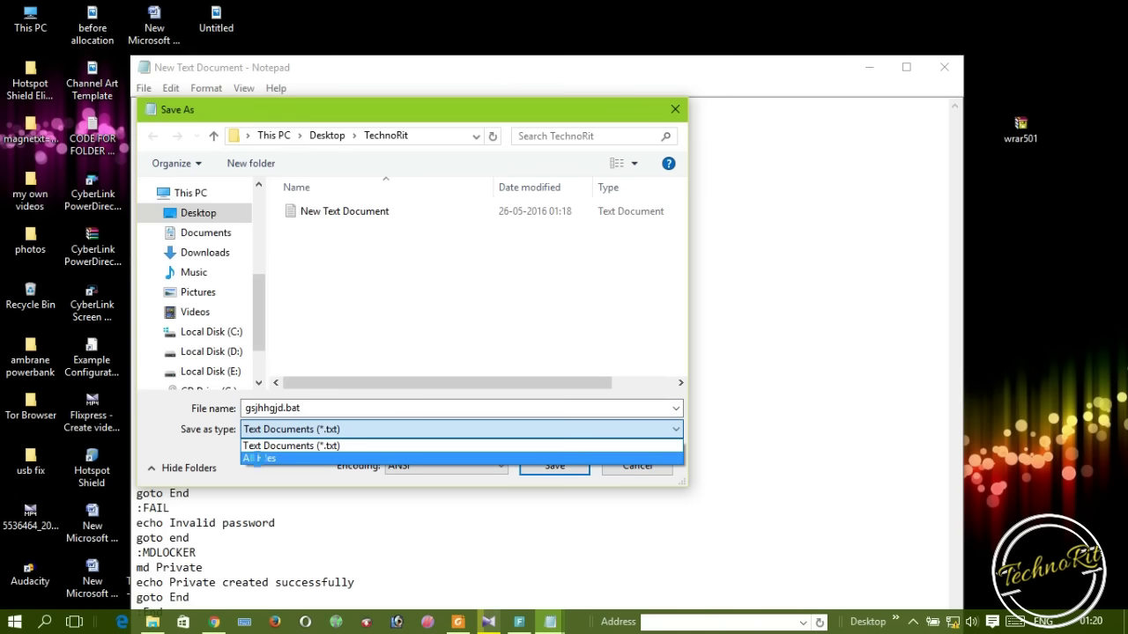
pyautogui.click(257, 459)
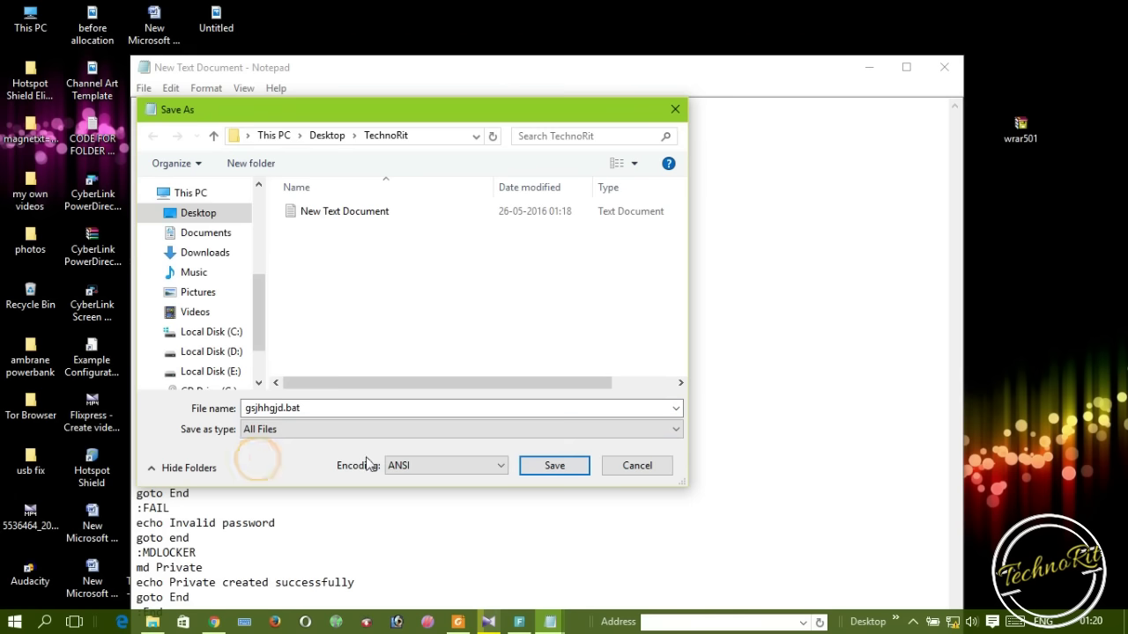
pyautogui.click(579, 470)
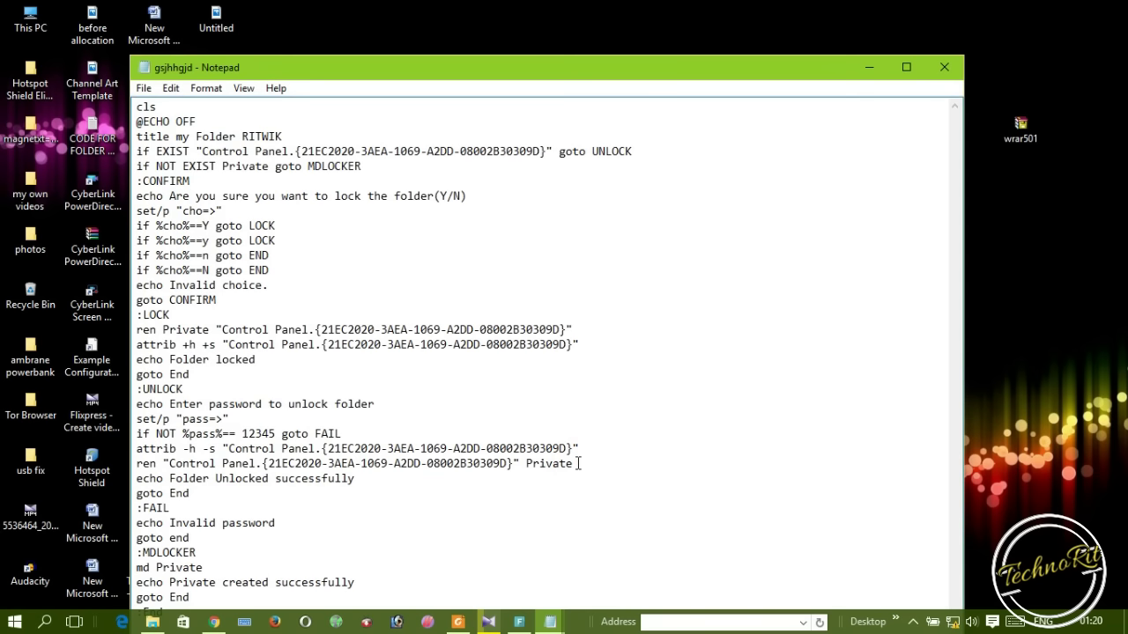
# Close both Notepad windows: the saved gsjhhgjd script and CODE FOR FOLDER LOCK
pyautogui.click(945, 69)
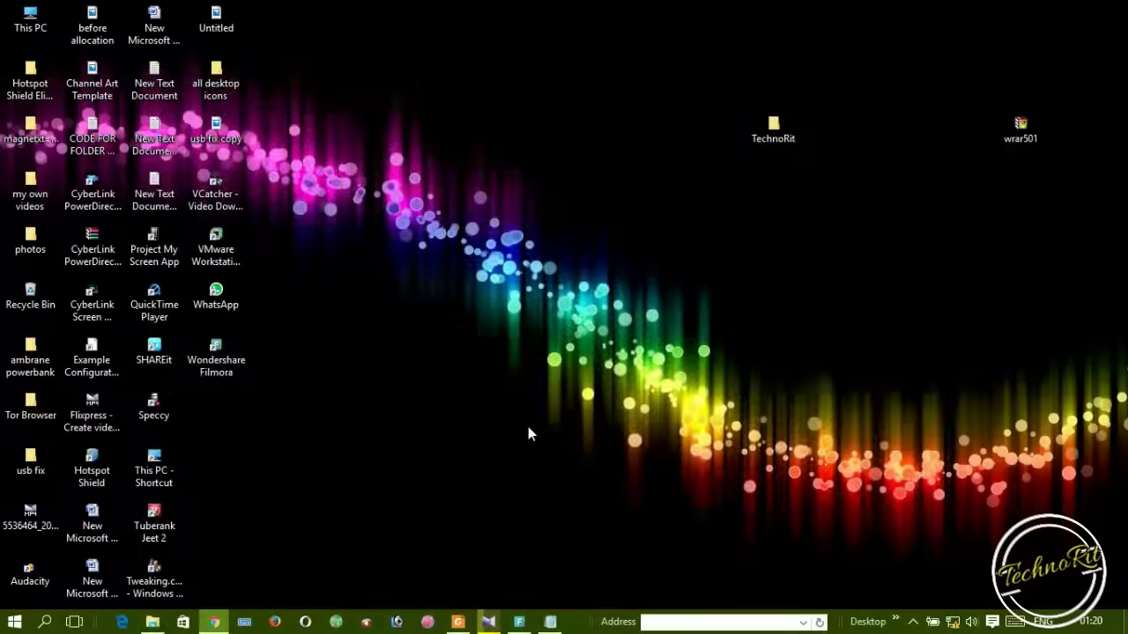
pyautogui.click(550, 622)
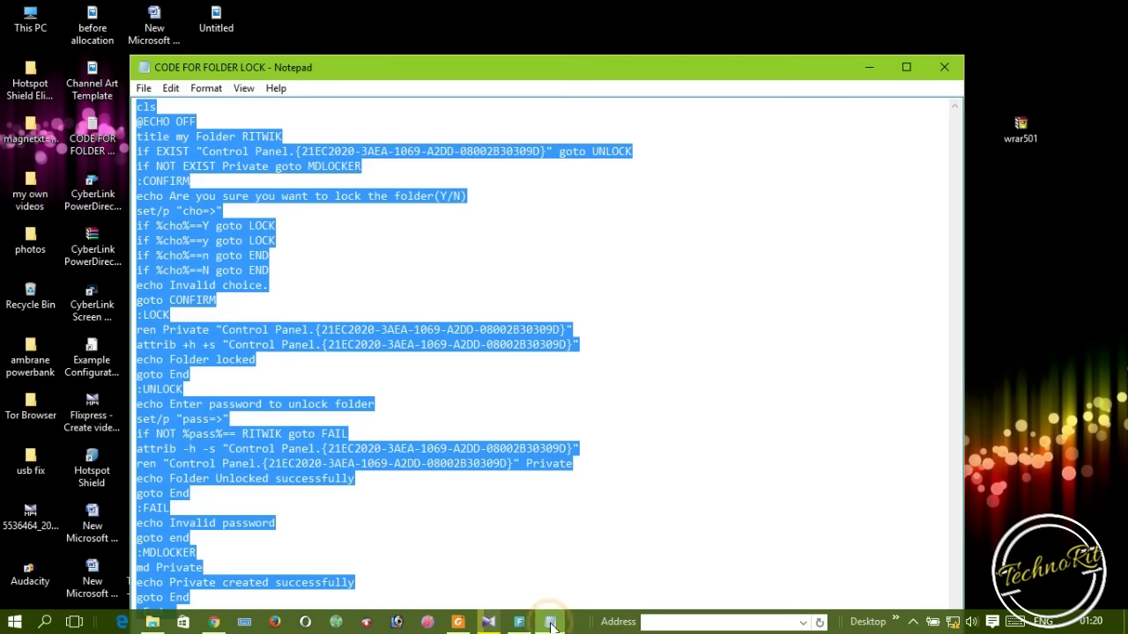
pyautogui.click(944, 70)
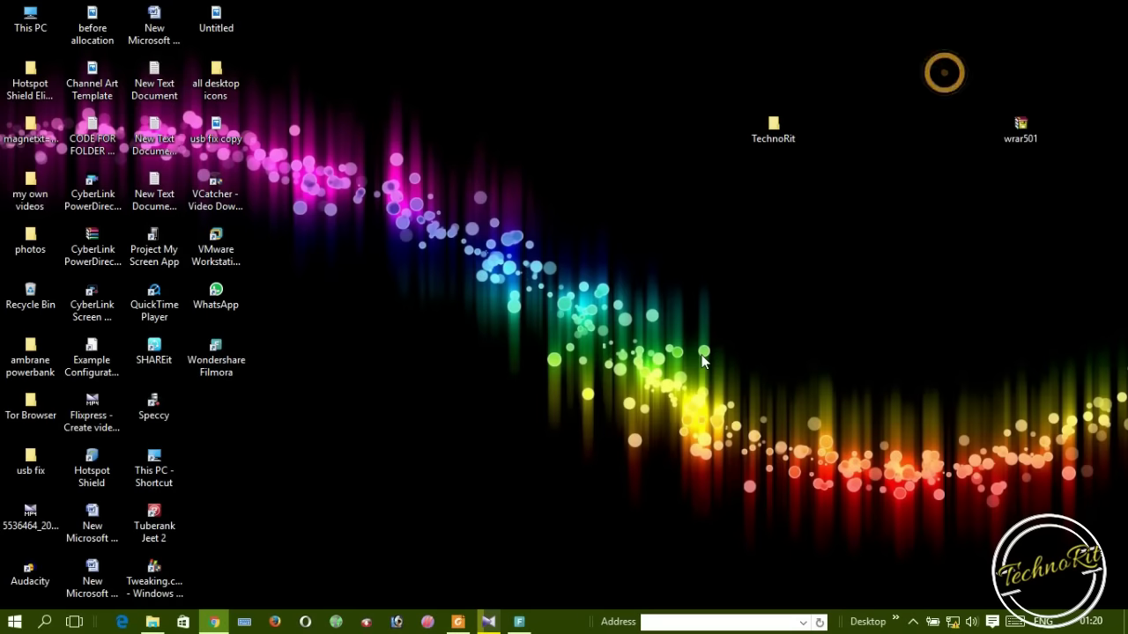
# Run gsjhhgjd in TechnoRit and open the newly created empty Private folder
pyautogui.doubleClick(775, 129)
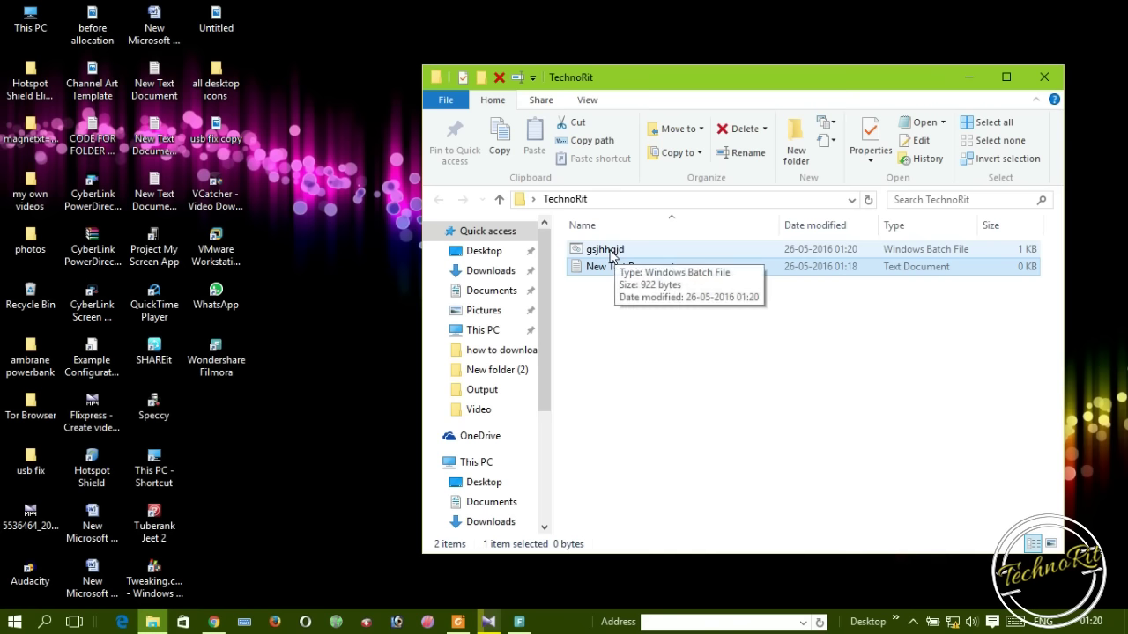
pyautogui.click(608, 251)
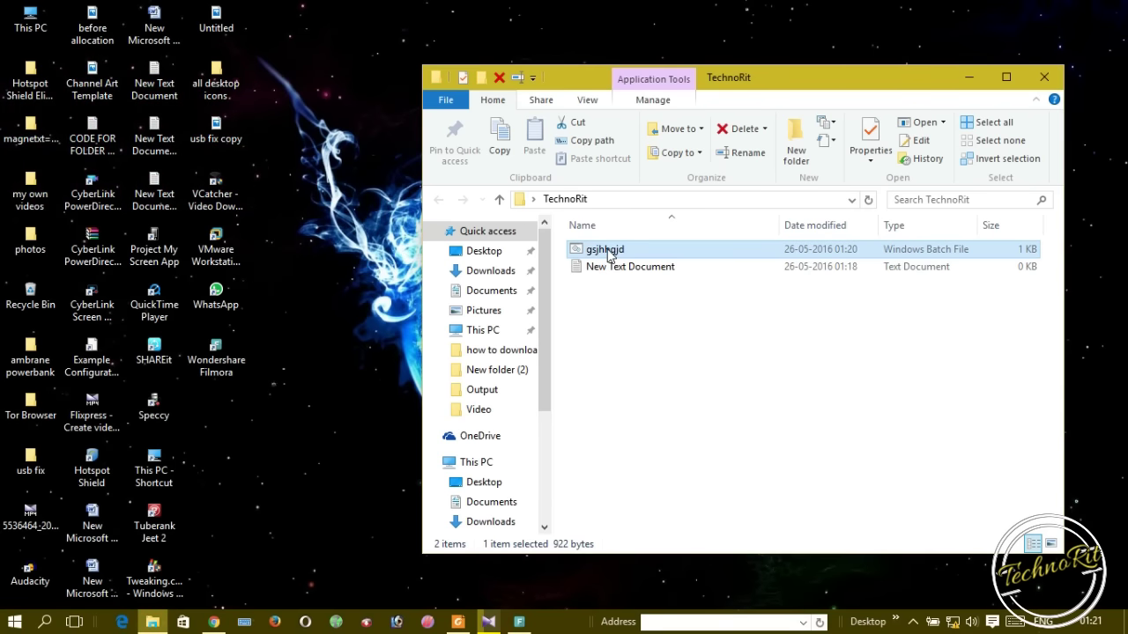
pyautogui.doubleClick(609, 253)
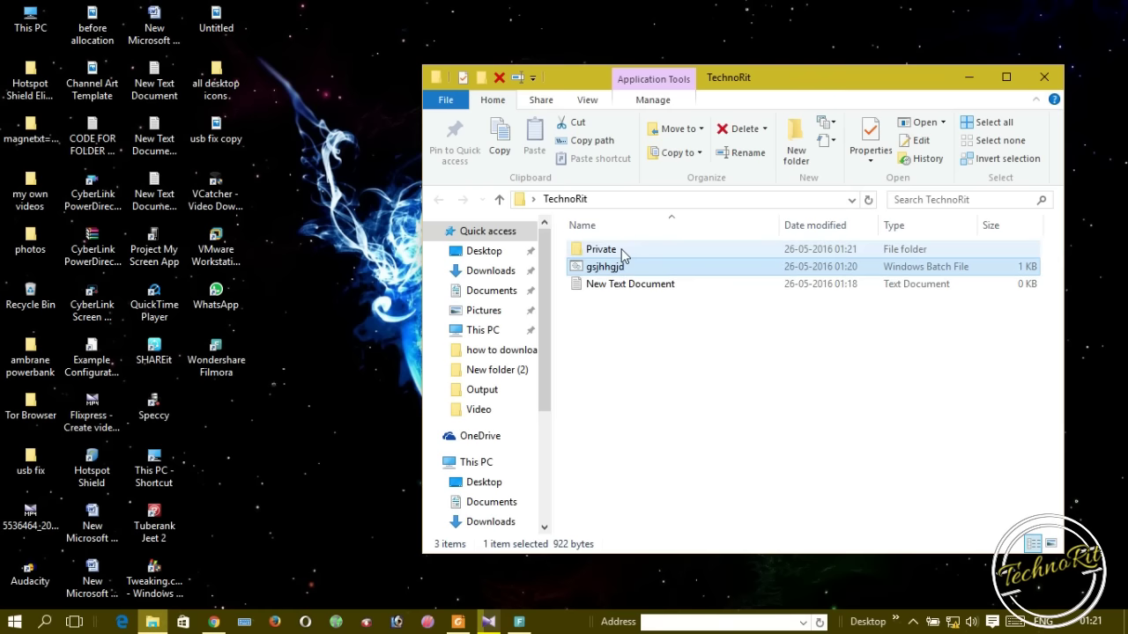
pyautogui.click(621, 254)
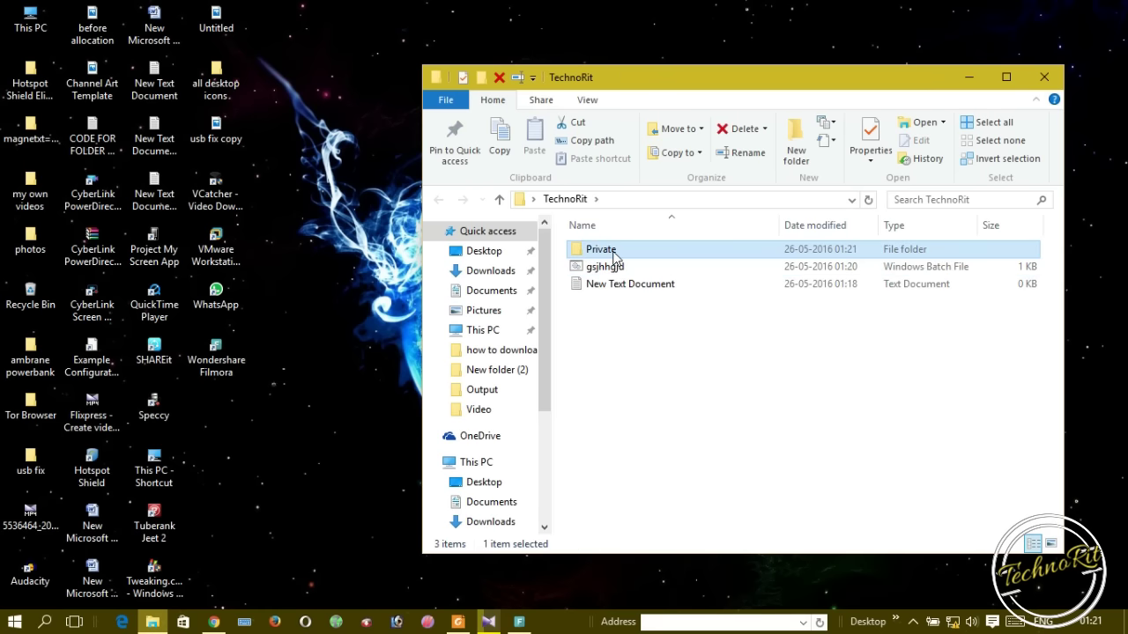
pyautogui.moveTo(601, 249)
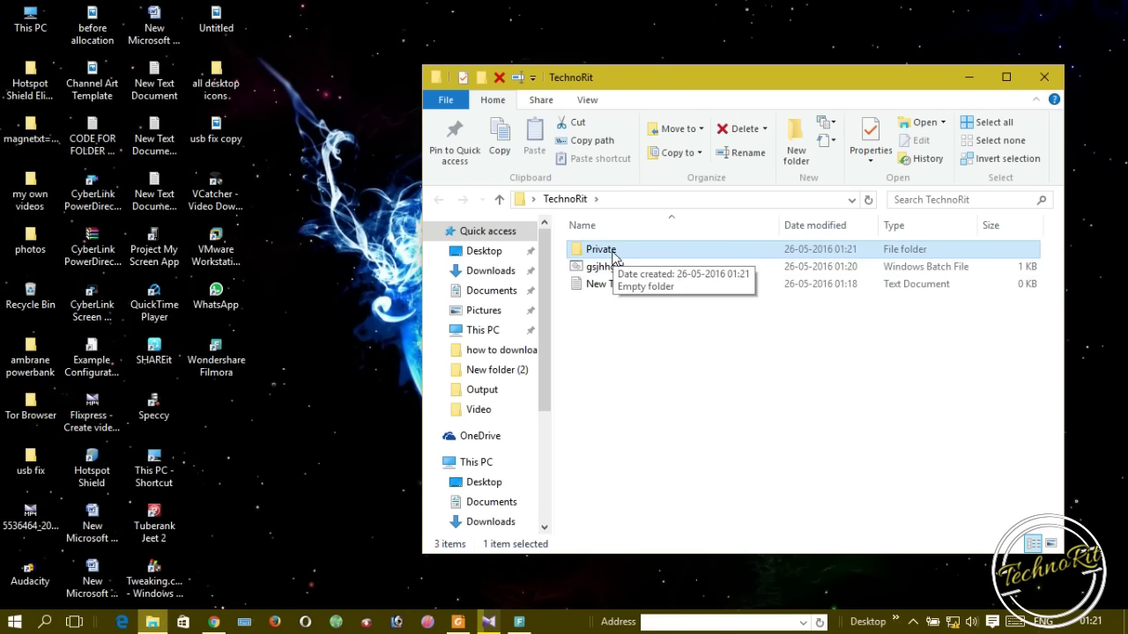
pyautogui.doubleClick(614, 253)
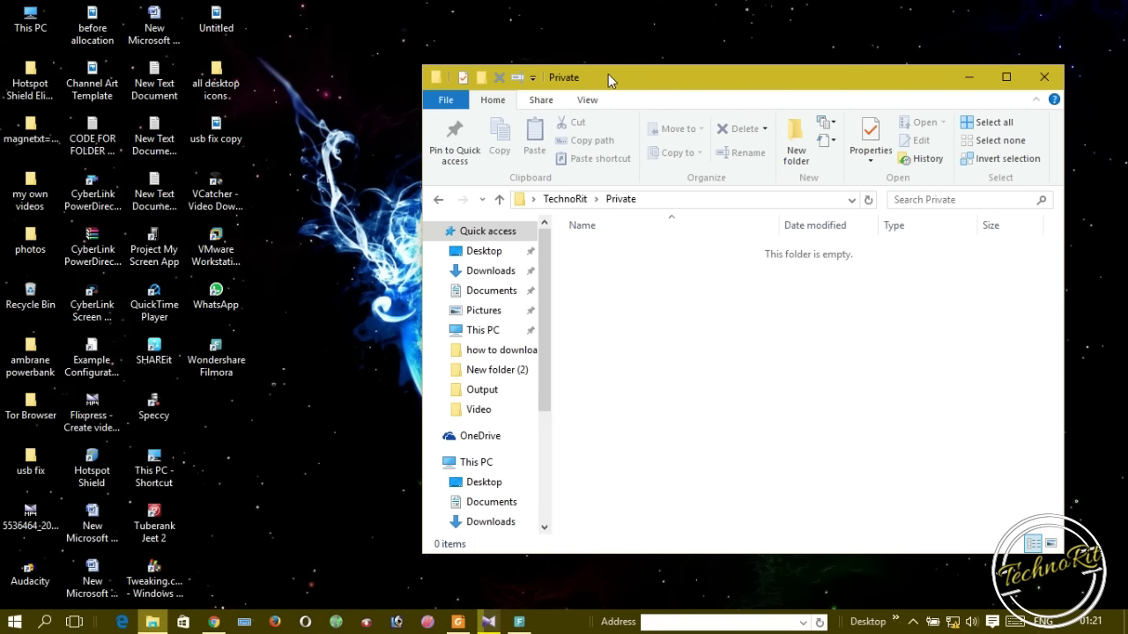
pyautogui.click(966, 80)
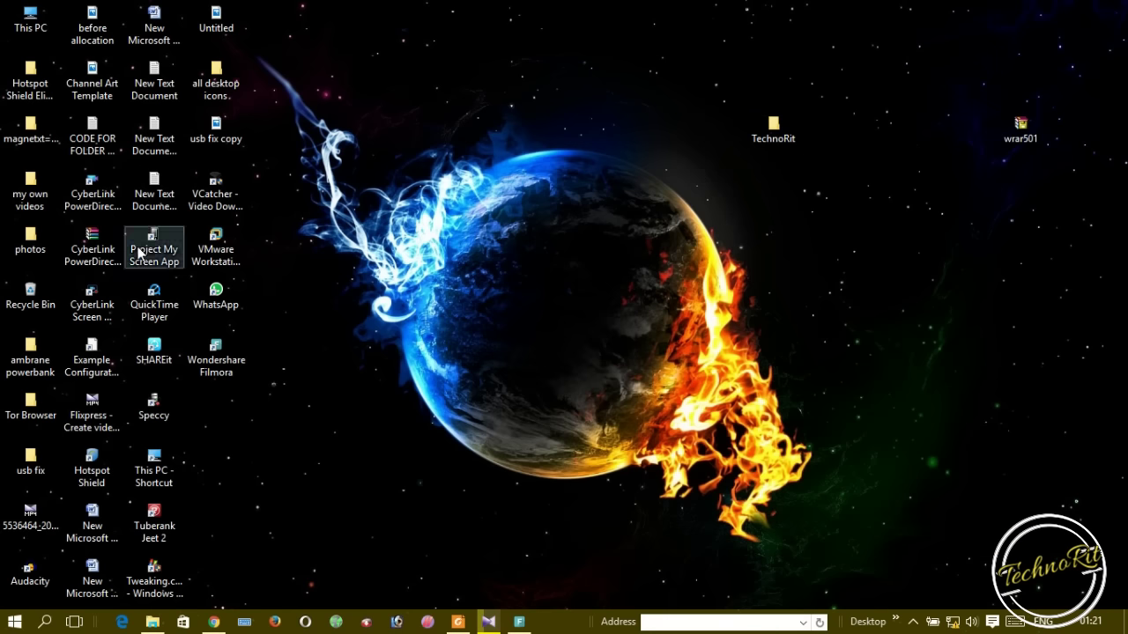
# Copy the Channel Art Template, Flixpress video and Word document, then enter TechnoRit
pyautogui.click(92, 79)
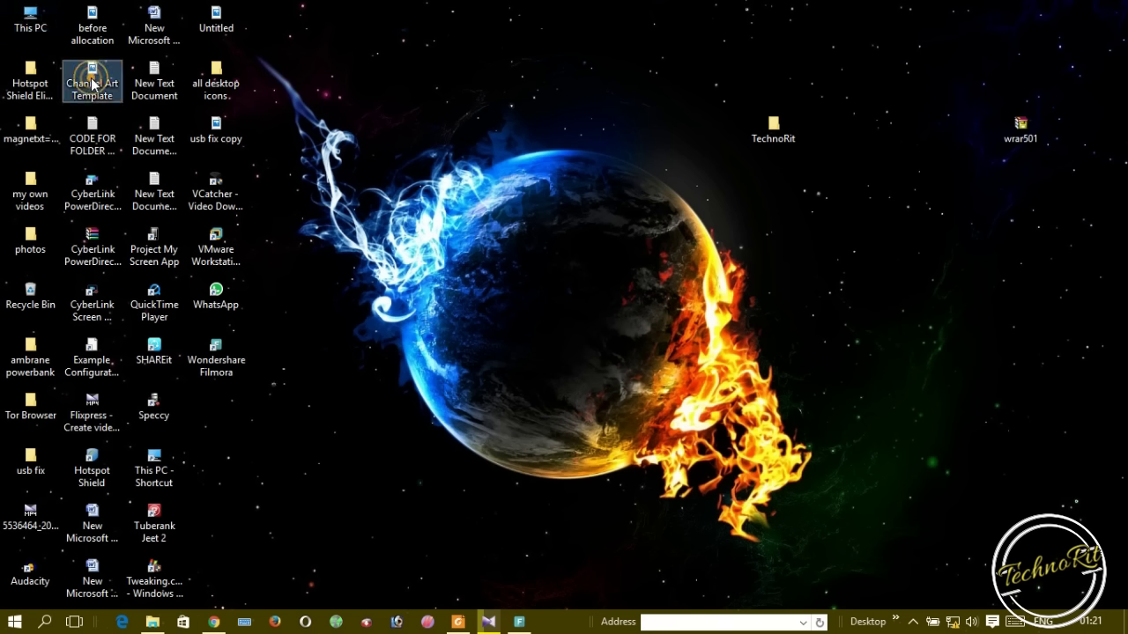
pyautogui.click(94, 404)
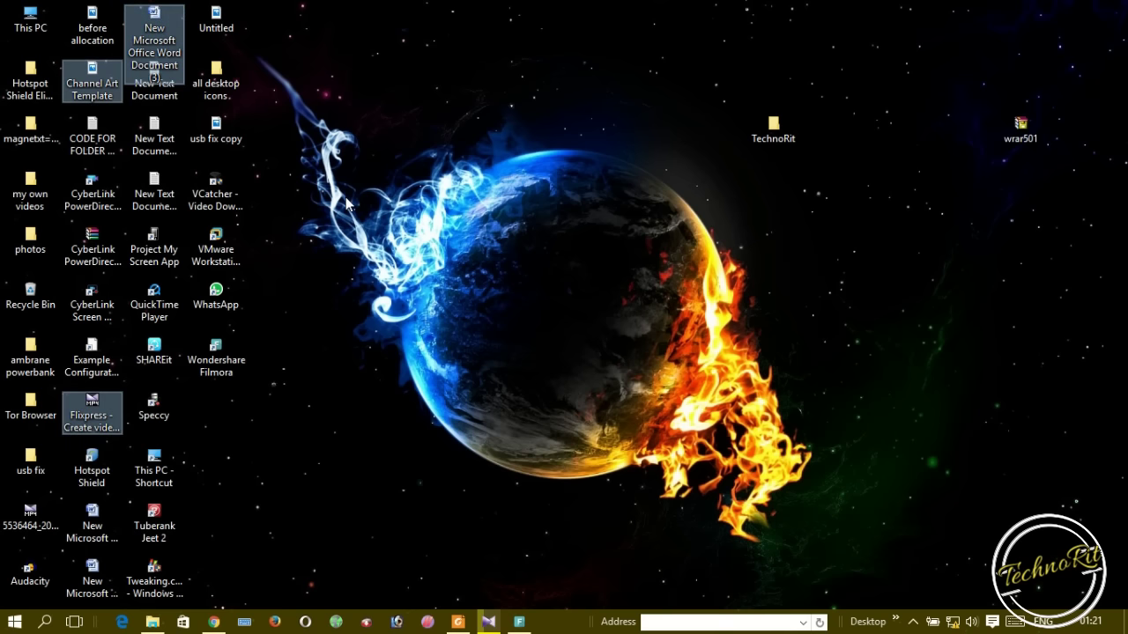
pyautogui.click(146, 49)
pyautogui.rightClick(146, 50)
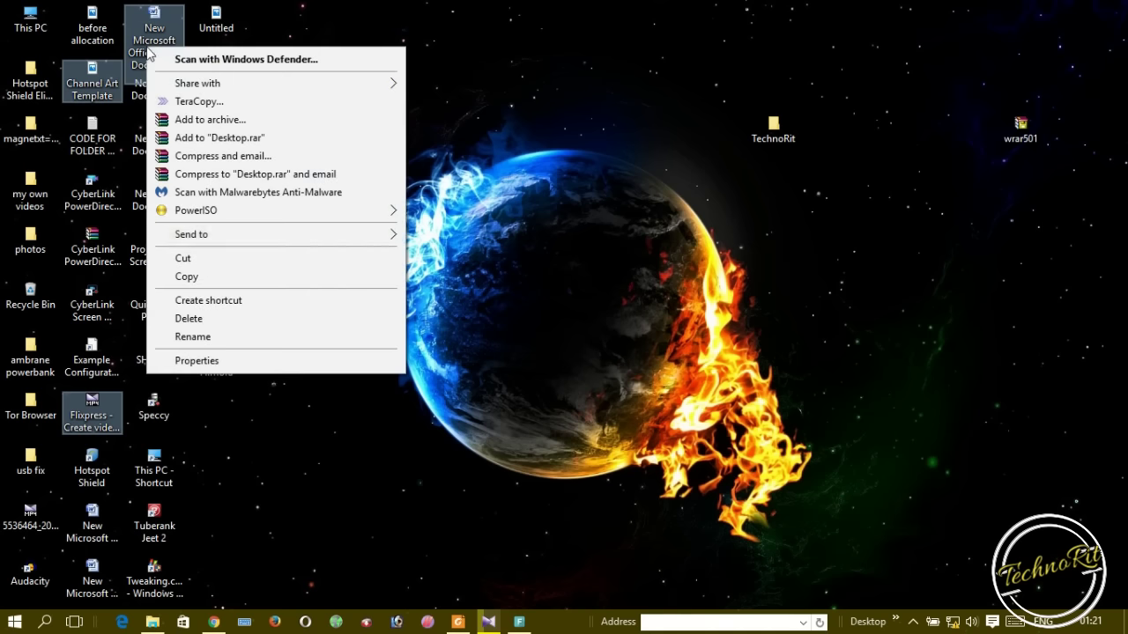
pyautogui.click(187, 277)
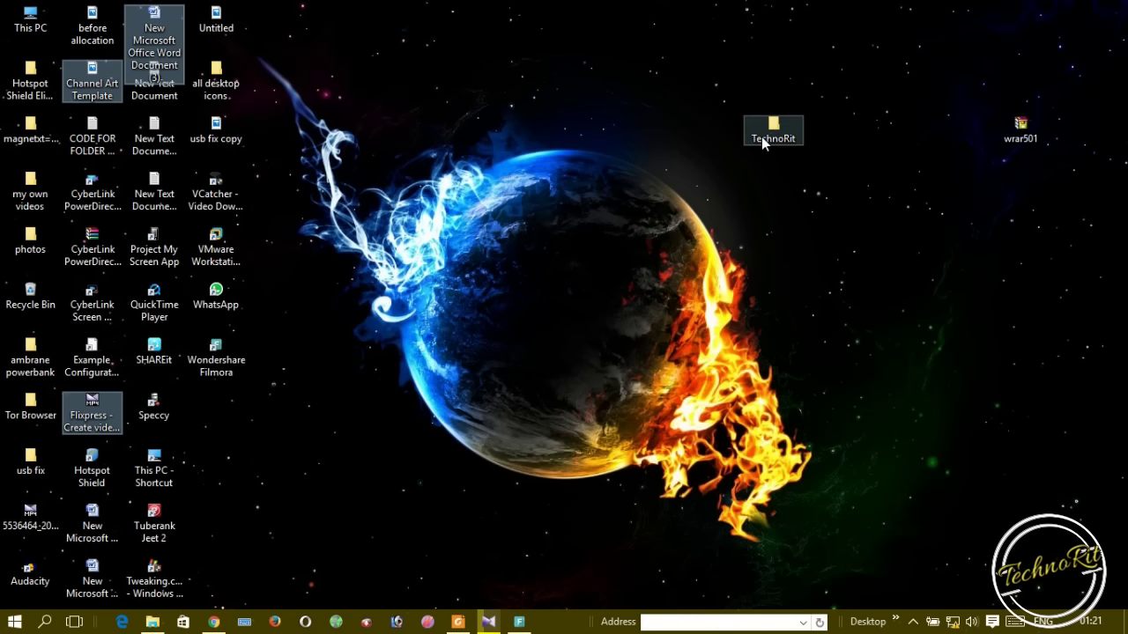
pyautogui.click(761, 139)
pyautogui.doubleClick(763, 139)
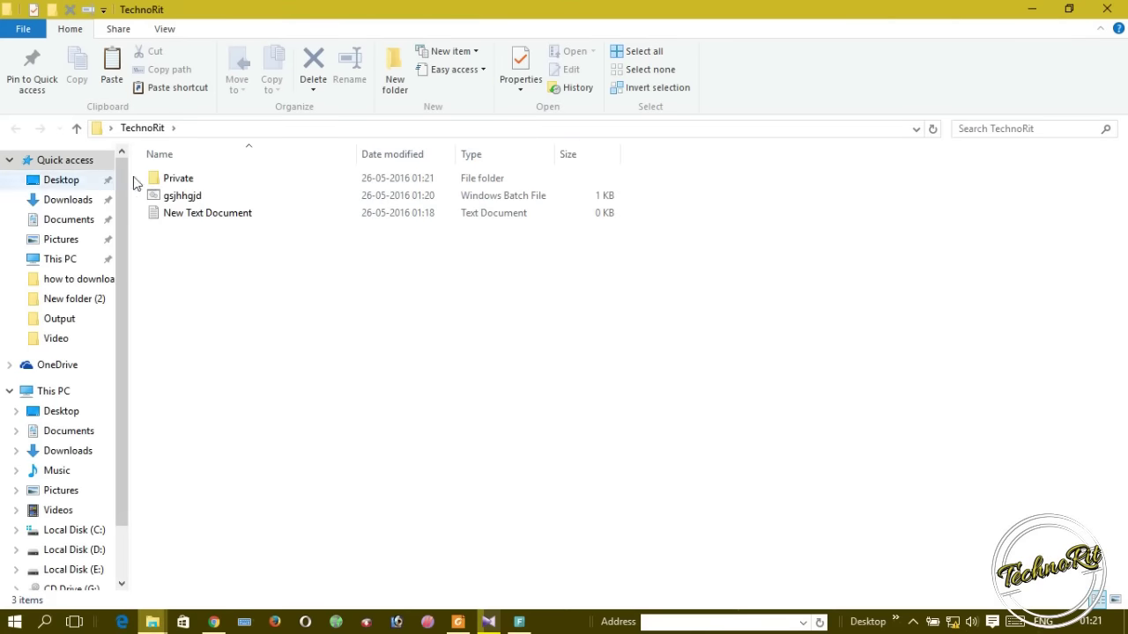
# Put the files in Private, return to TechnoRit, and run gsjhhgjd to reach the lock prompt
pyautogui.doubleClick(197, 182)
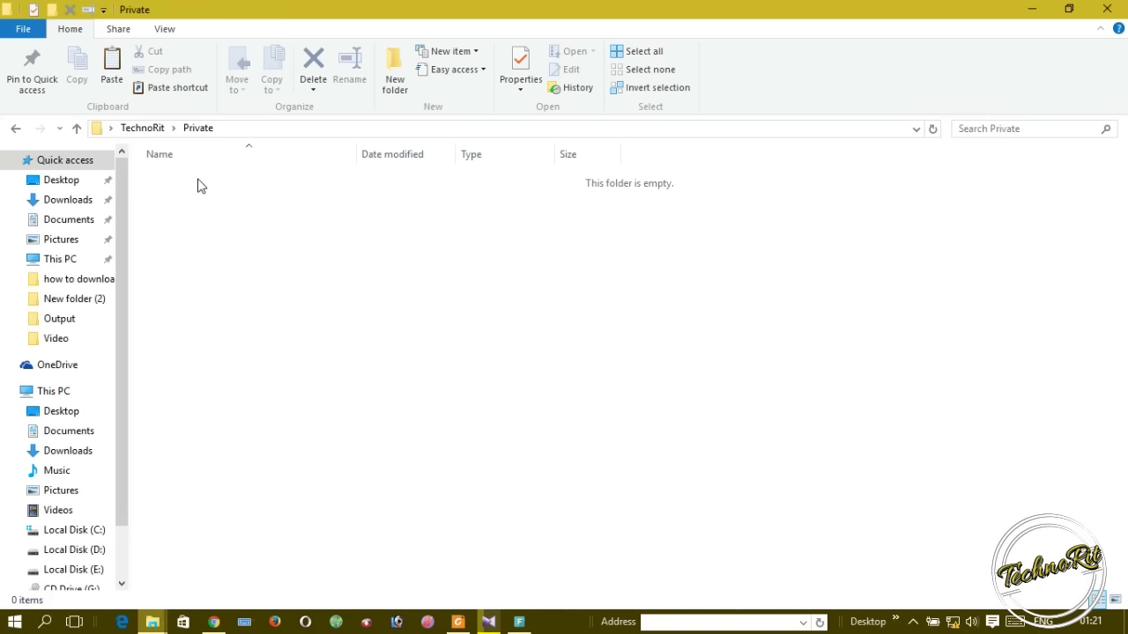
pyautogui.click(77, 128)
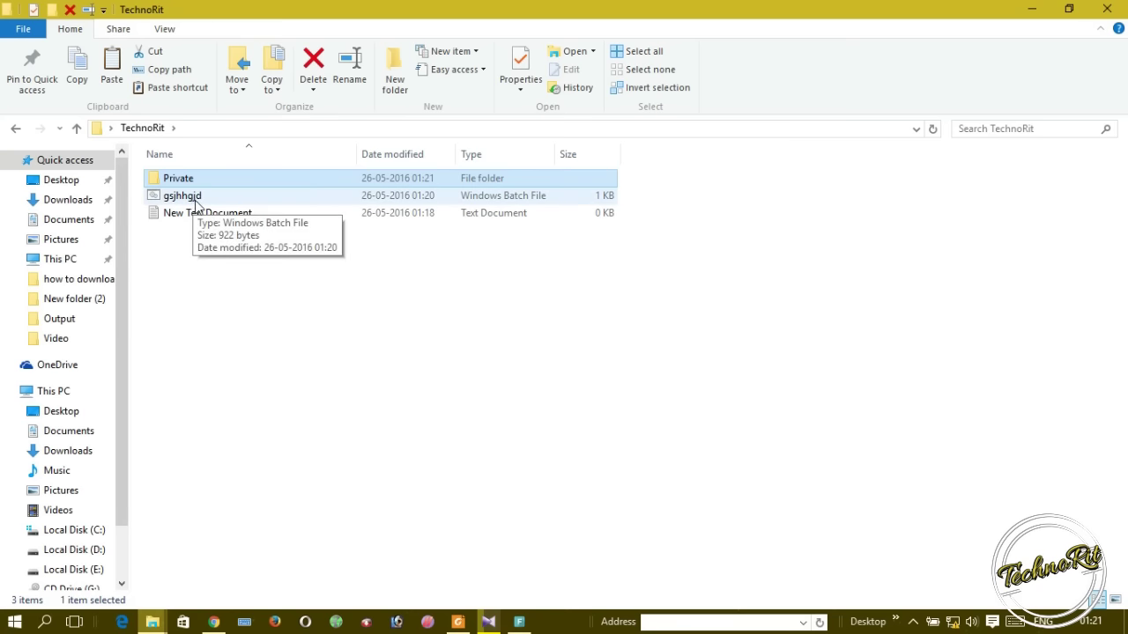
pyautogui.doubleClick(210, 196)
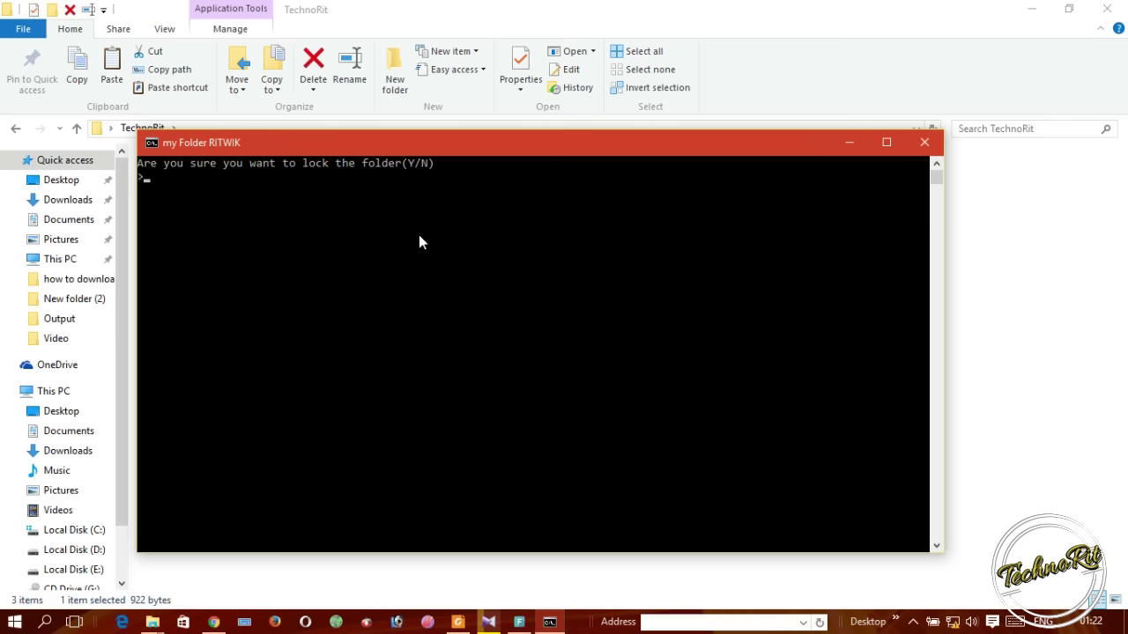
# Answer 'y' at the lock prompt so Private is hidden from TechnoRit
pyautogui.write('y')
pyautogui.press('Return')
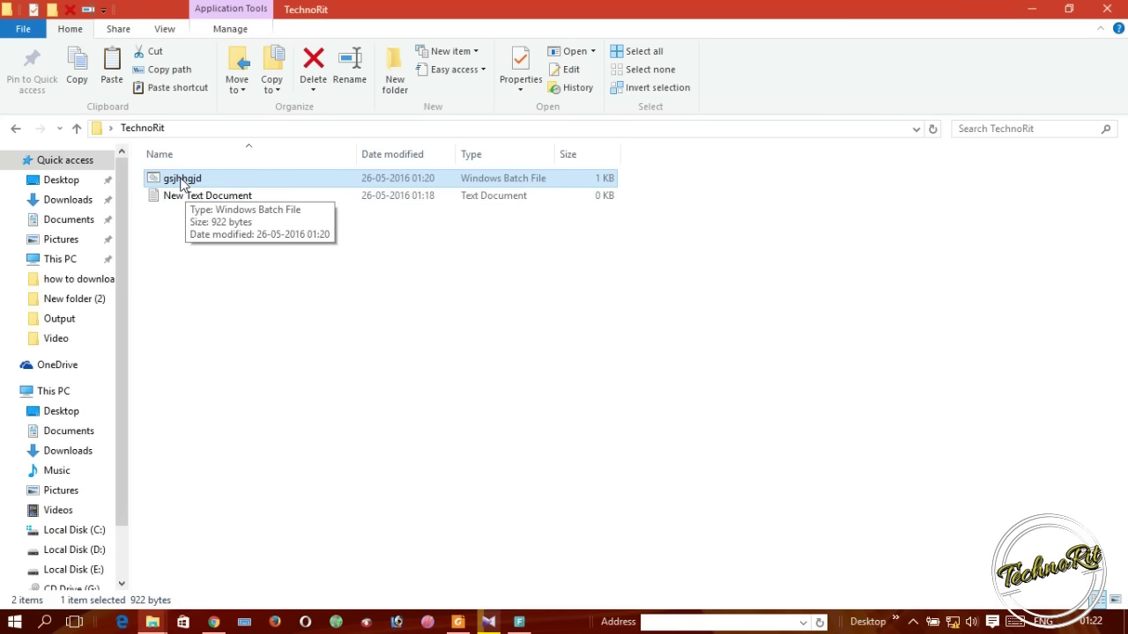
pyautogui.doubleClick(181, 180)
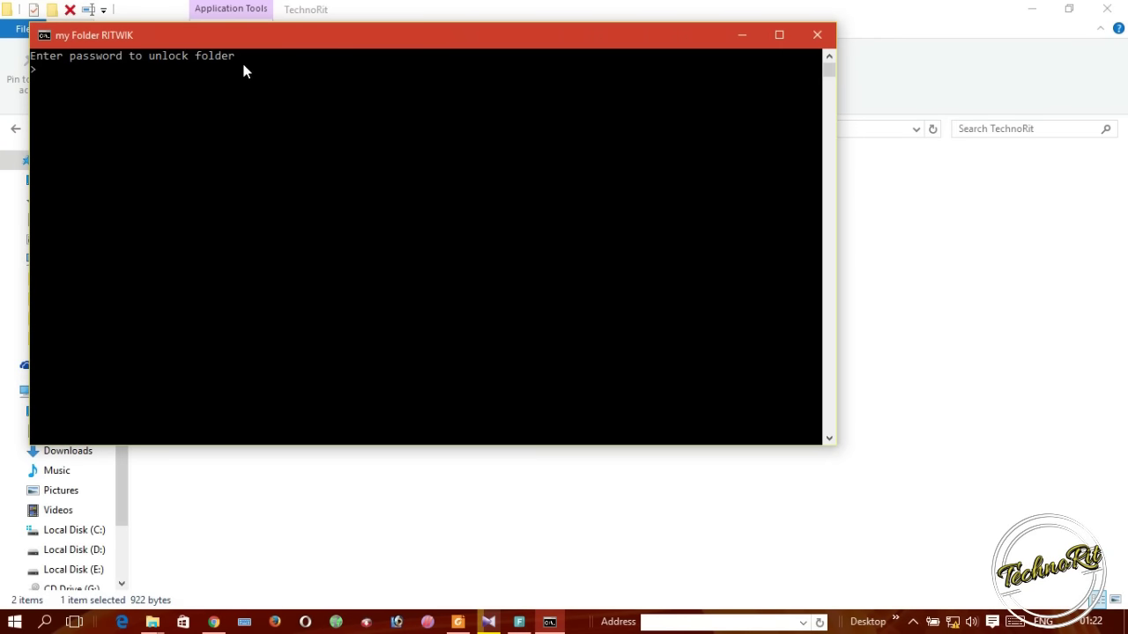
pyautogui.press('Return')
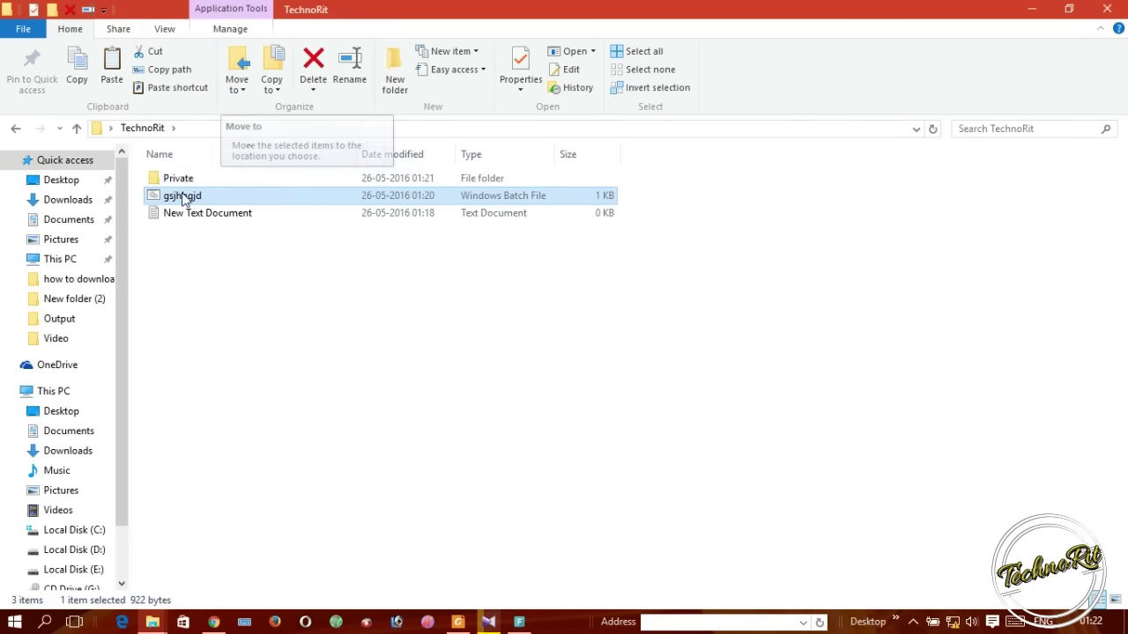
pyautogui.click(184, 181)
pyautogui.doubleClick(184, 181)
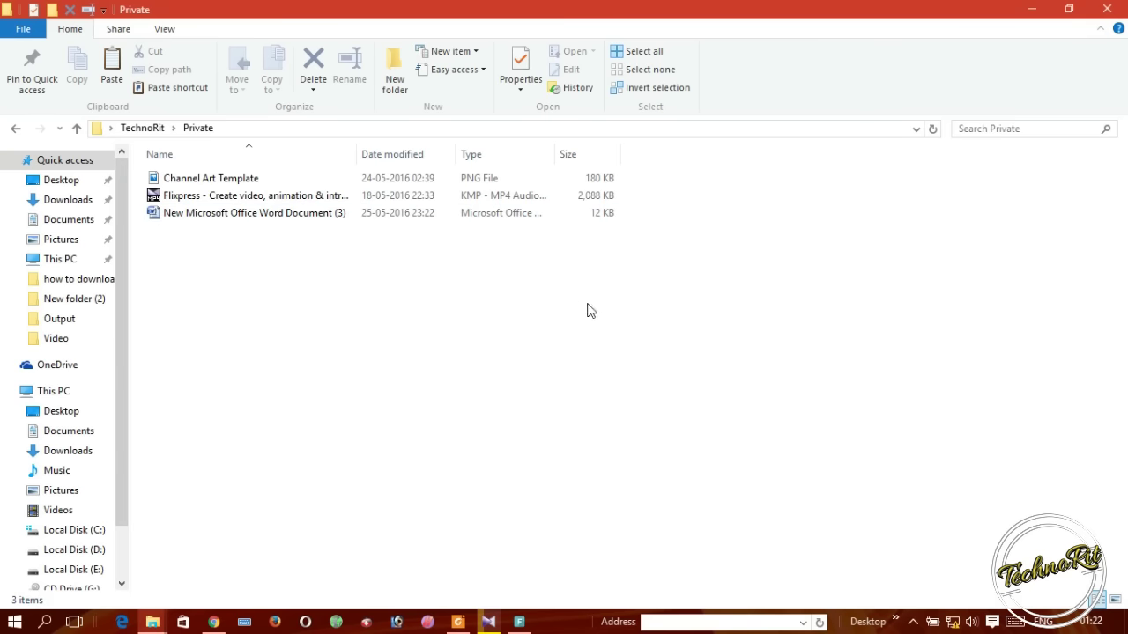
# Close the Private folder window and refresh the desktop twice from its context menu
pyautogui.click(1108, 9)
pyautogui.rightClick(667, 84)
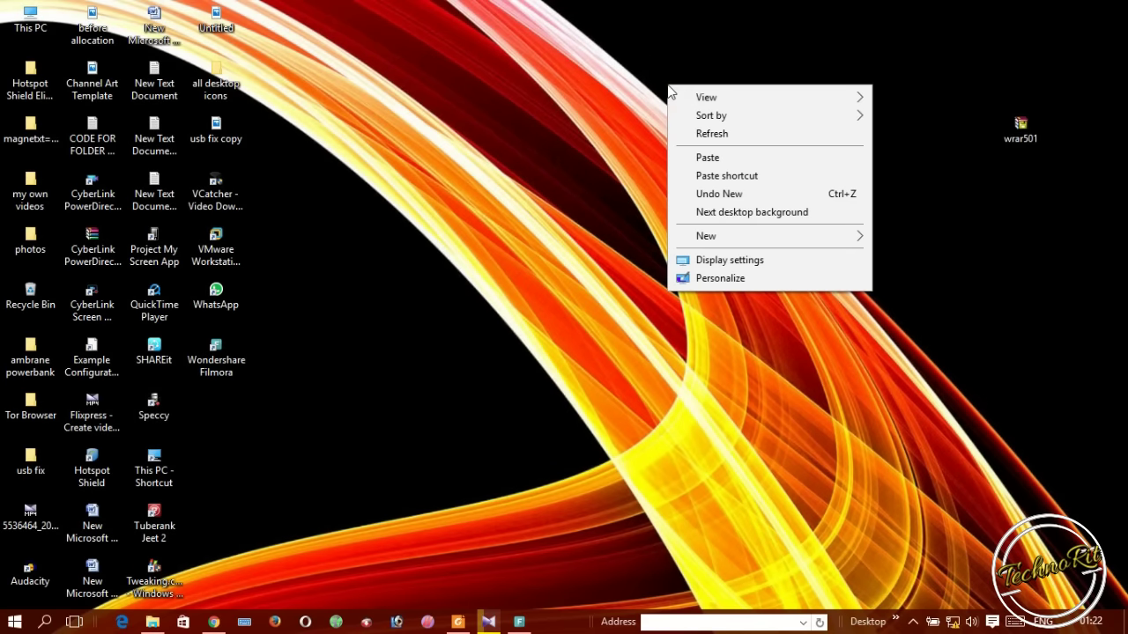
pyautogui.click(691, 133)
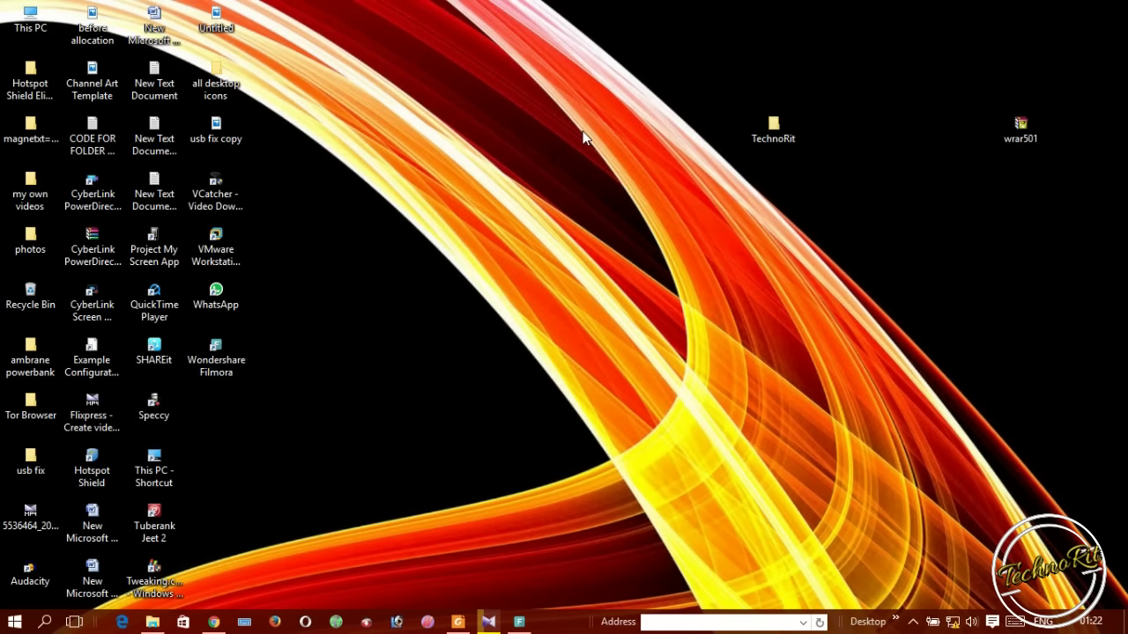
pyautogui.rightClick(582, 137)
pyautogui.click(605, 181)
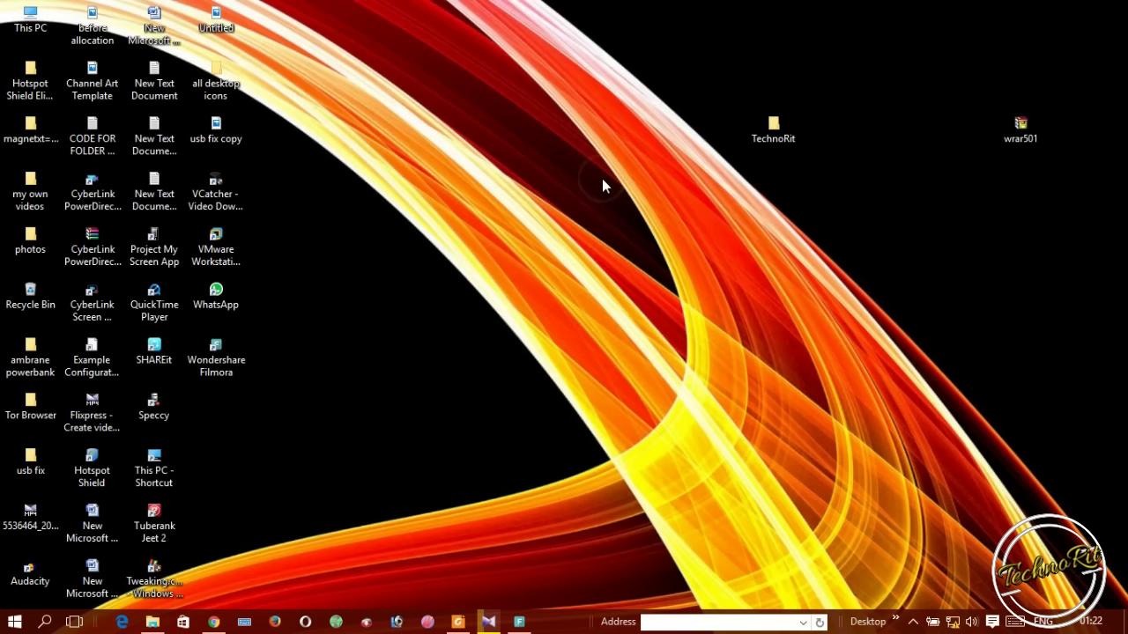